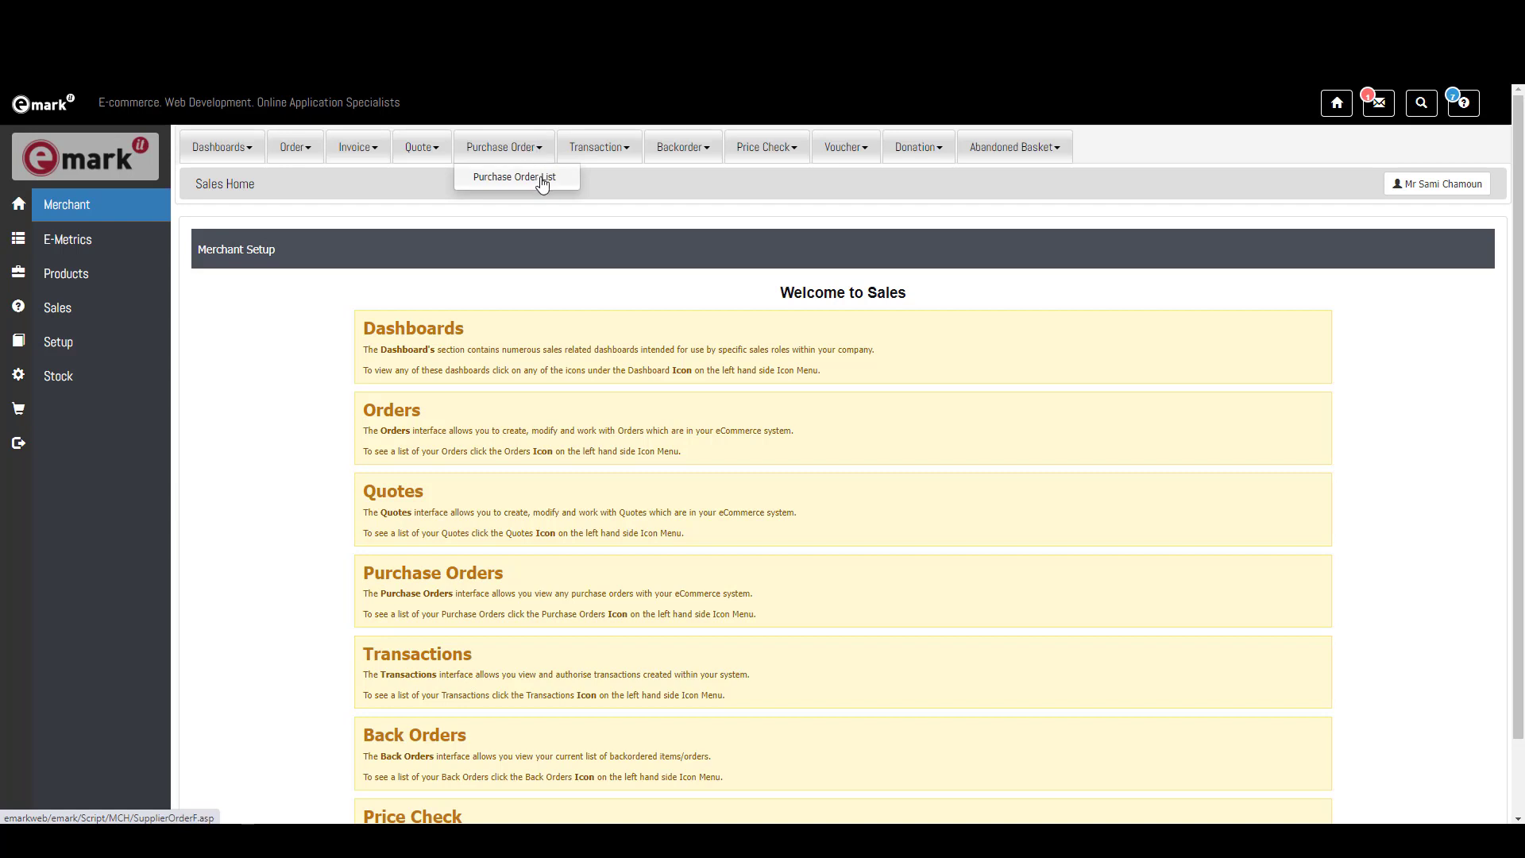
Run an unfiltered purchase order search and view the details of the newest Ingram Micro order.
left_click(512, 177)
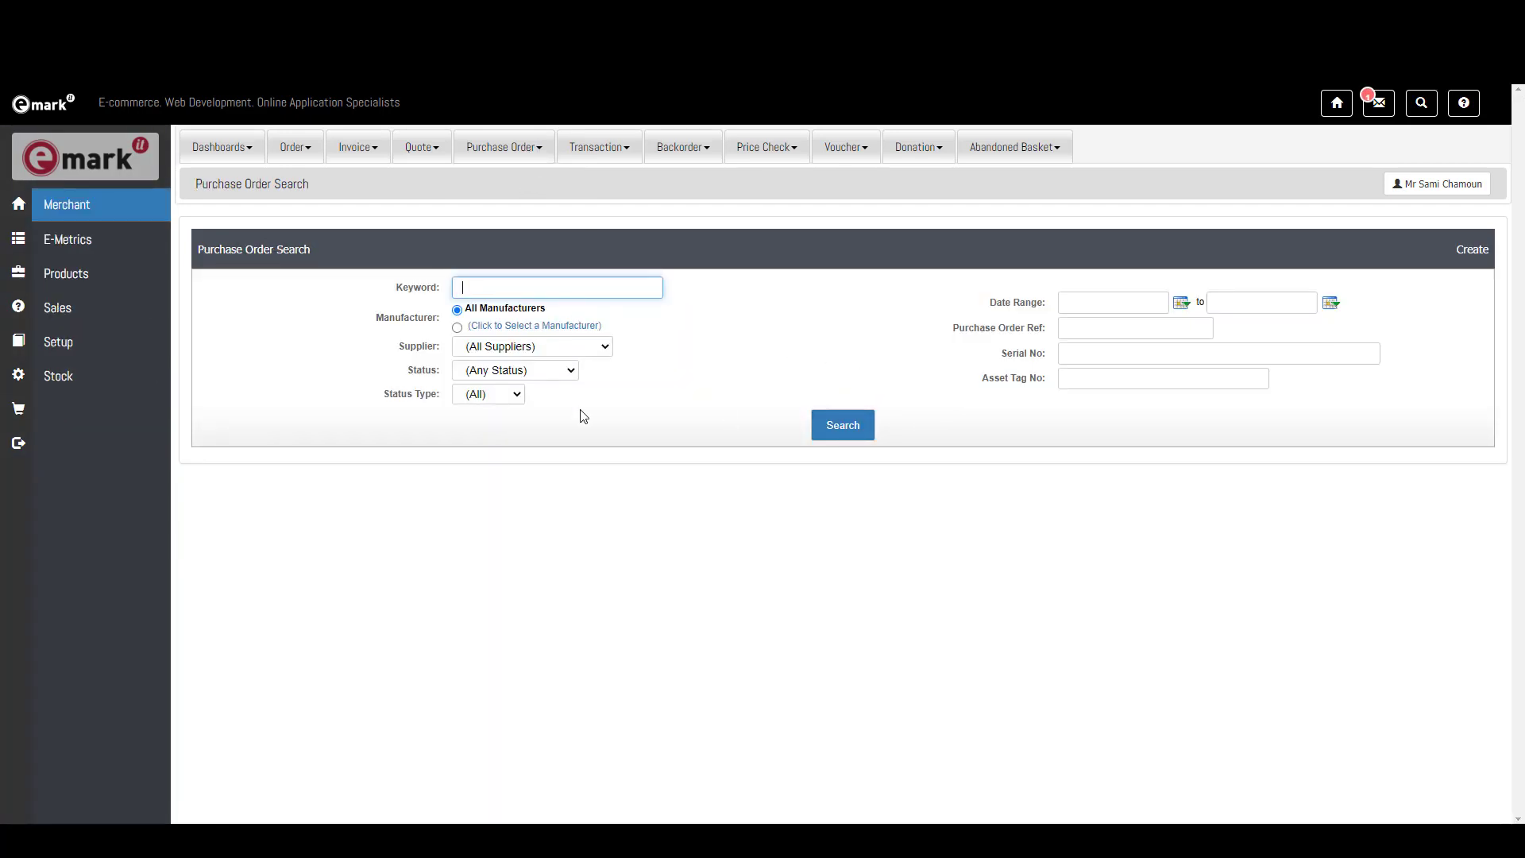
left_click(842, 428)
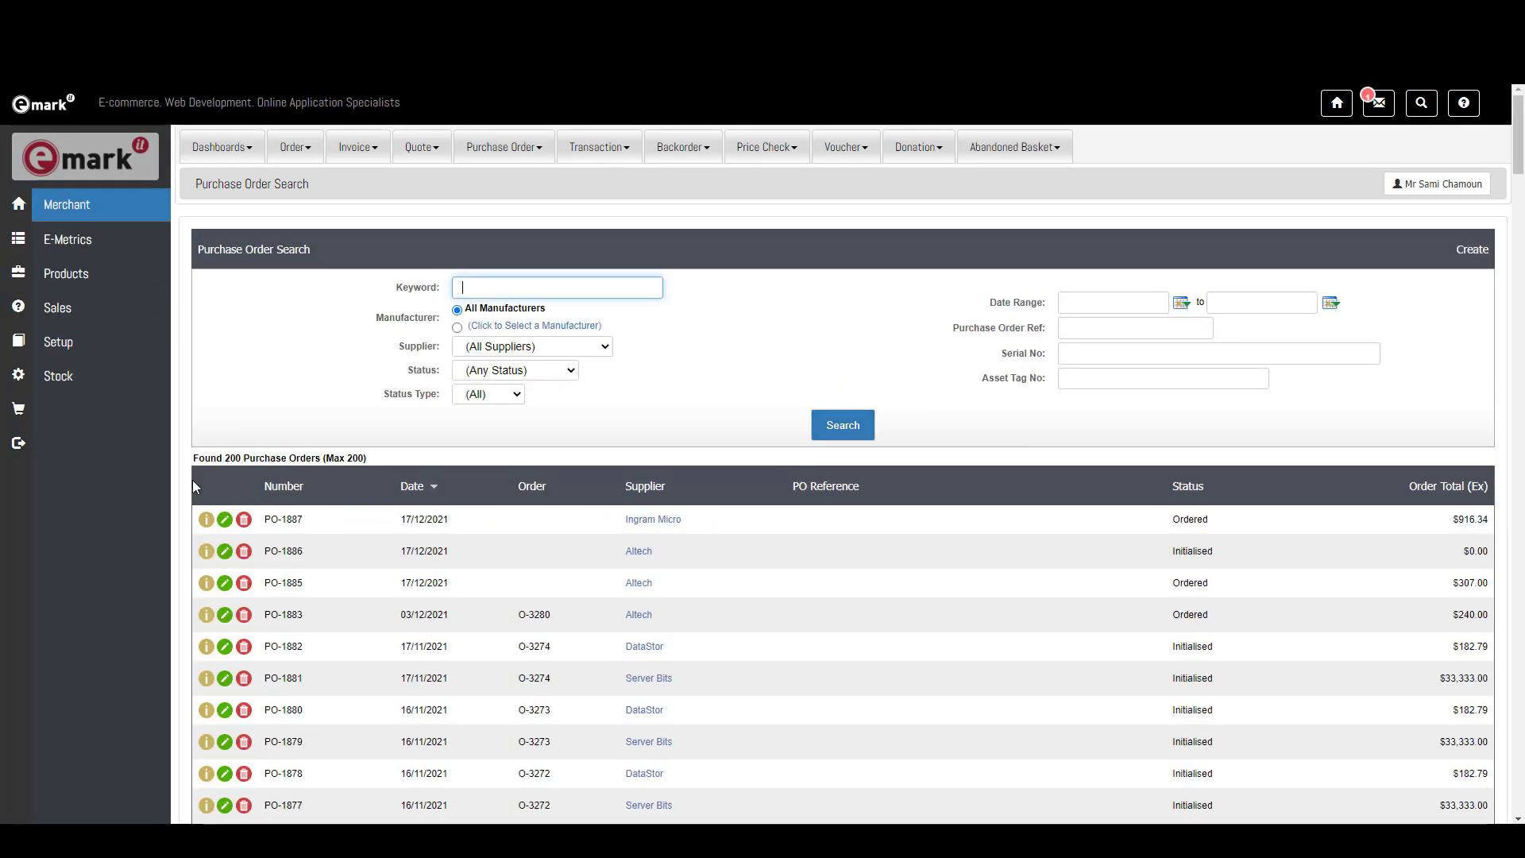
left_click(205, 520)
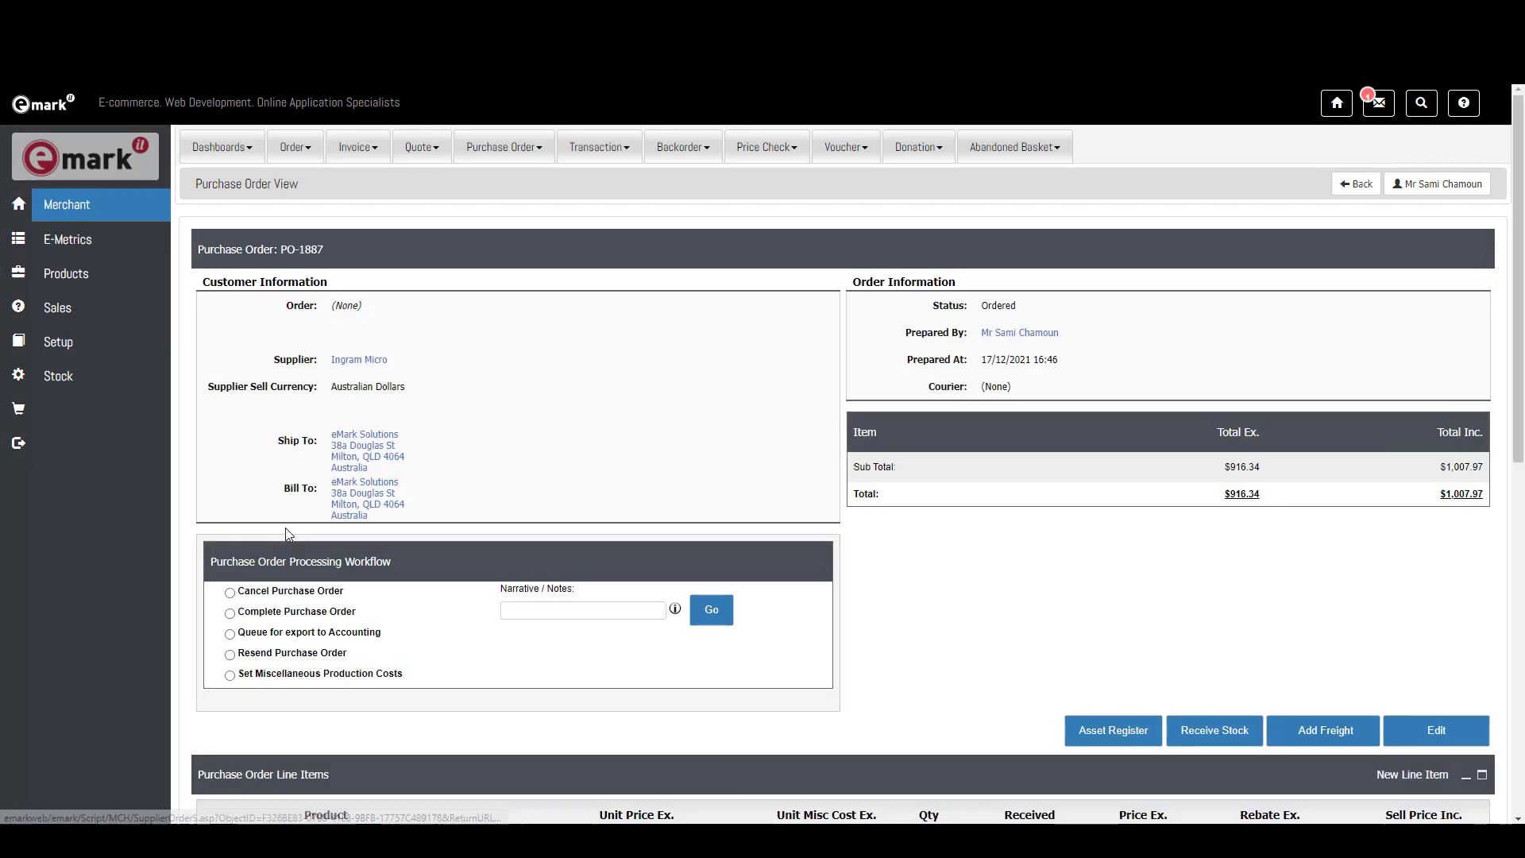
Review the purchase order's line items and start receiving its stock into the QLD Warehouse.
scroll(989, 506, "down", 7)
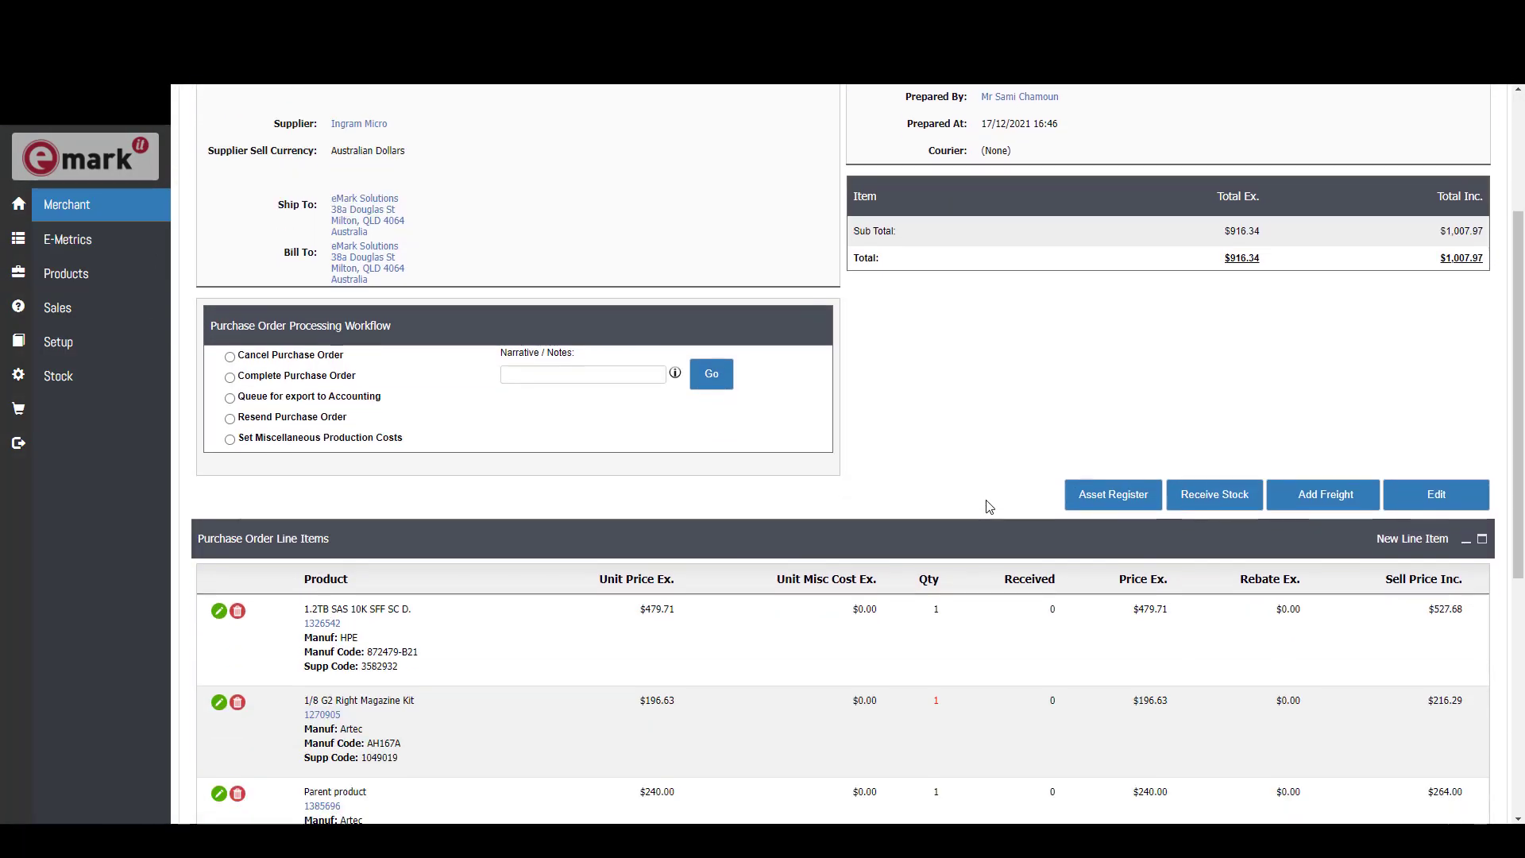
scroll(512, 461, "down", 2)
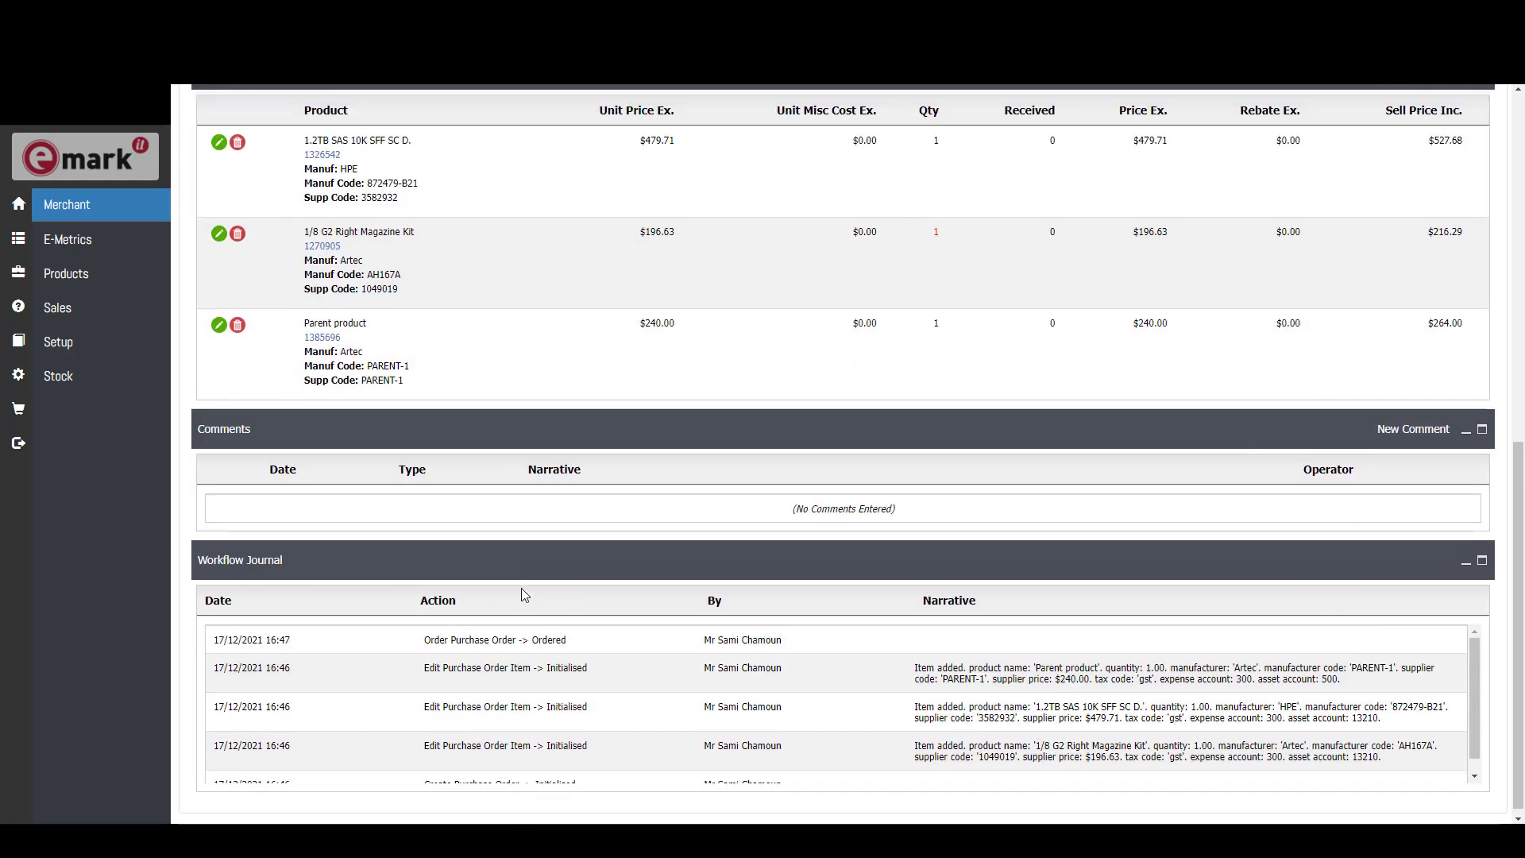
scroll(769, 499, "up", 5)
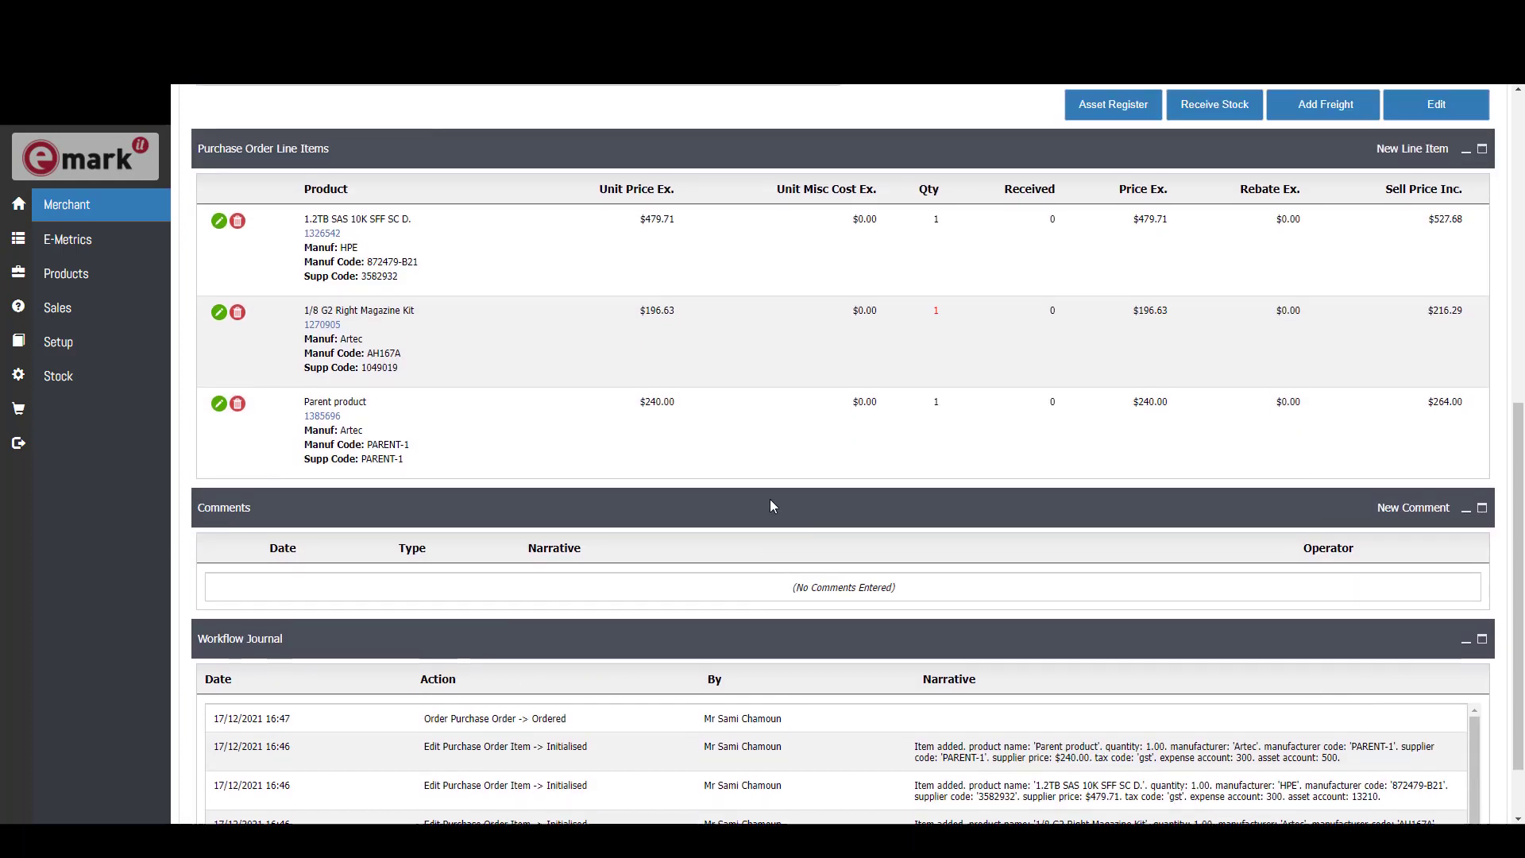
scroll(773, 505, "up", 1)
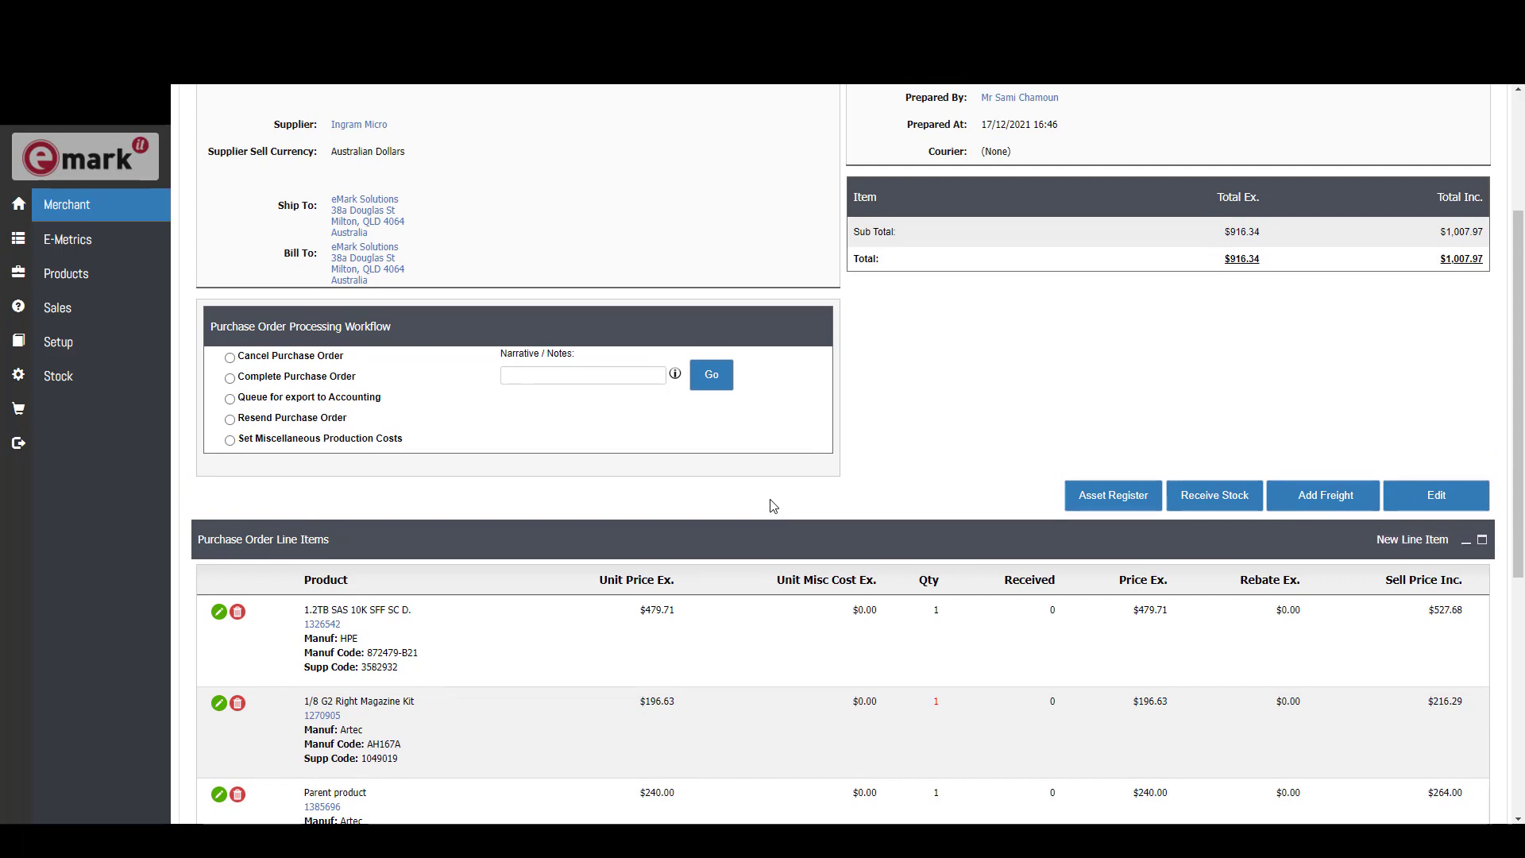
scroll(773, 505, "up", 1)
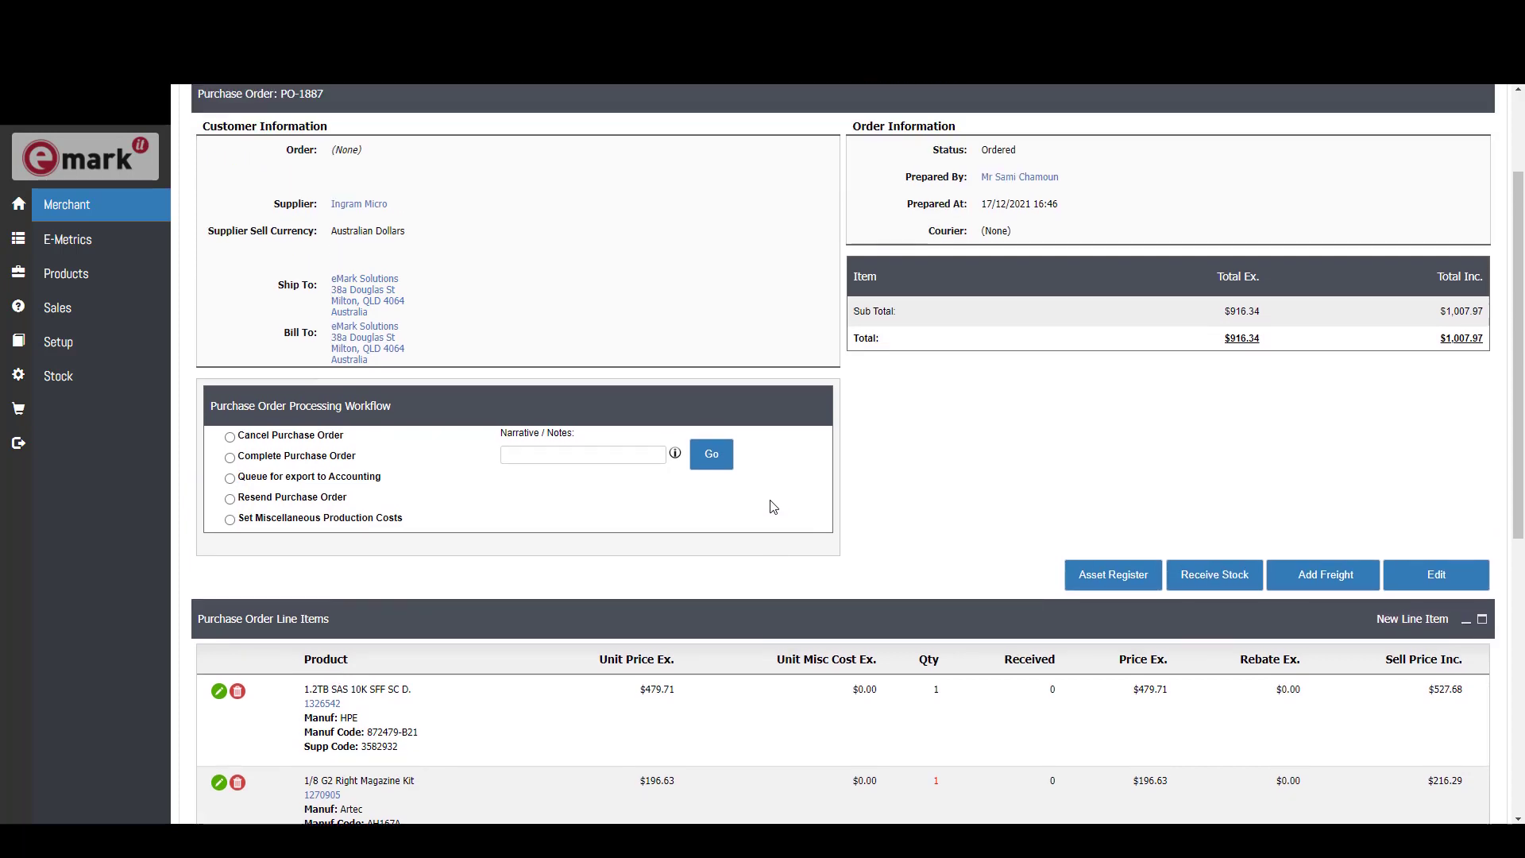
left_click(1220, 586)
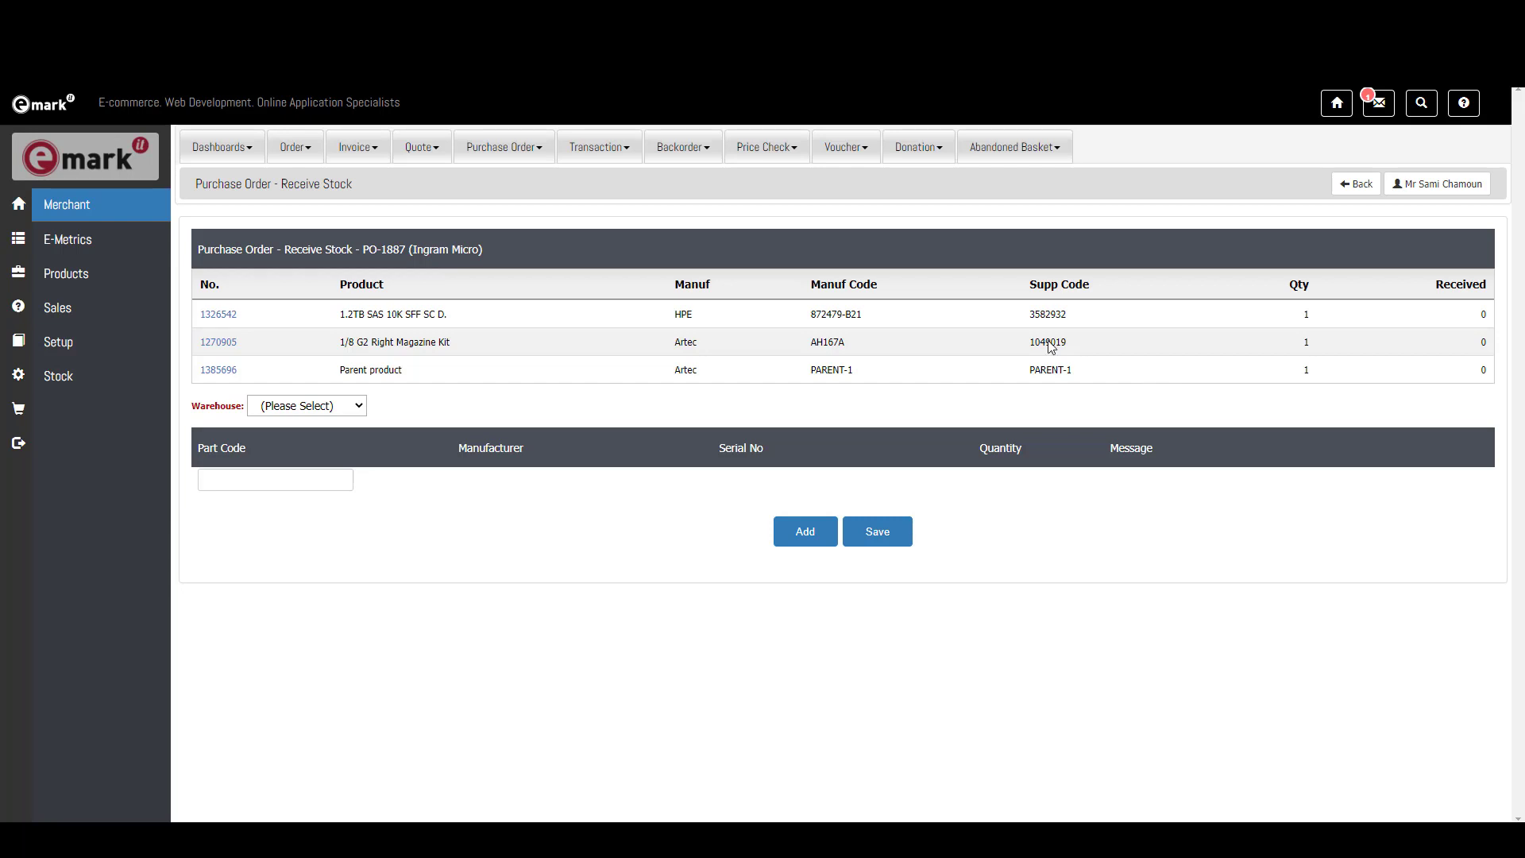
left_click(297, 407)
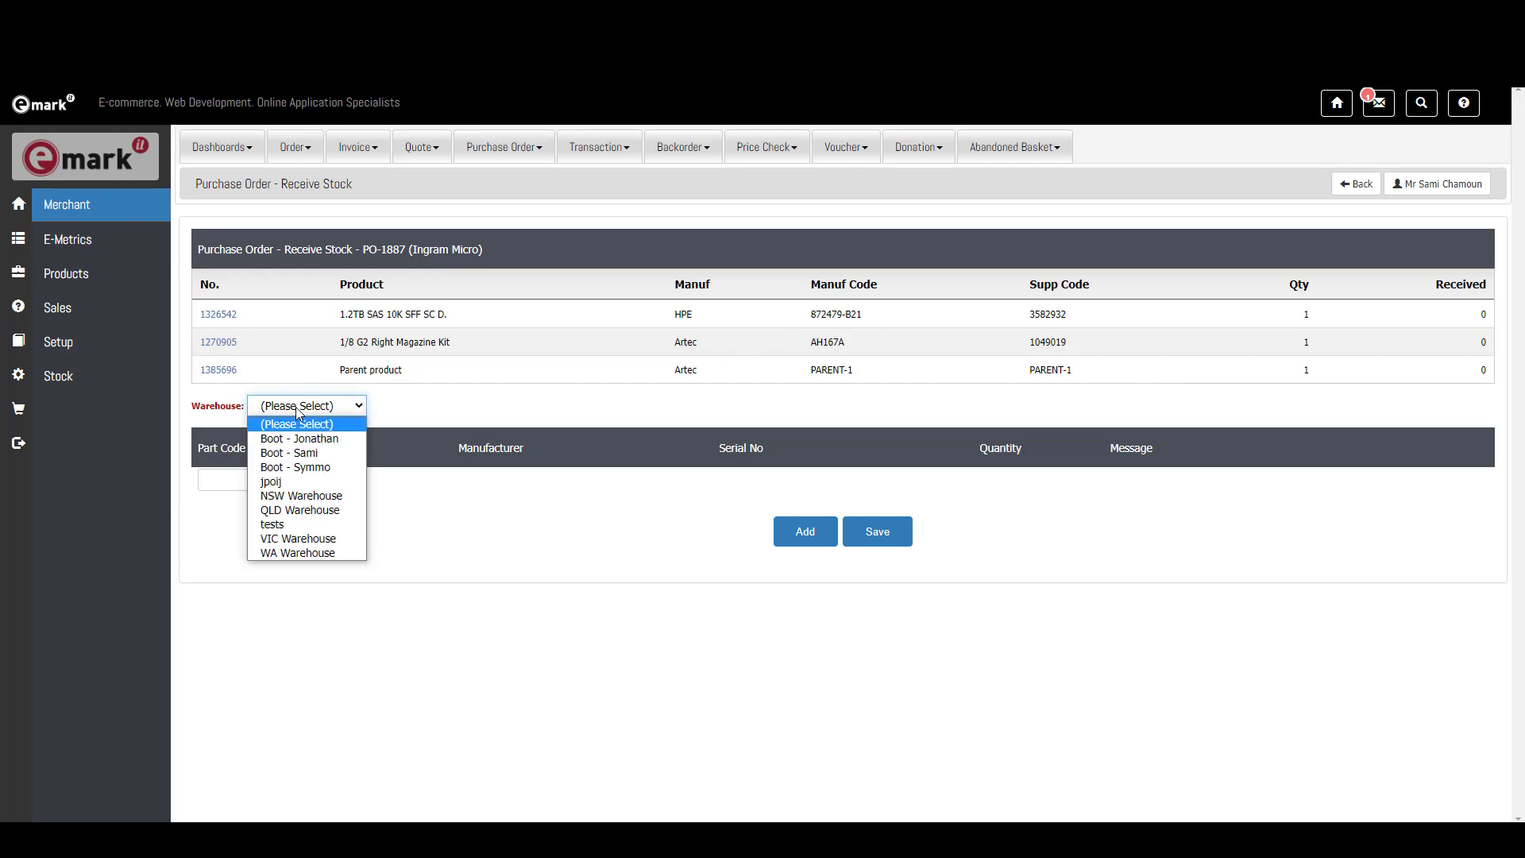
left_click(303, 509)
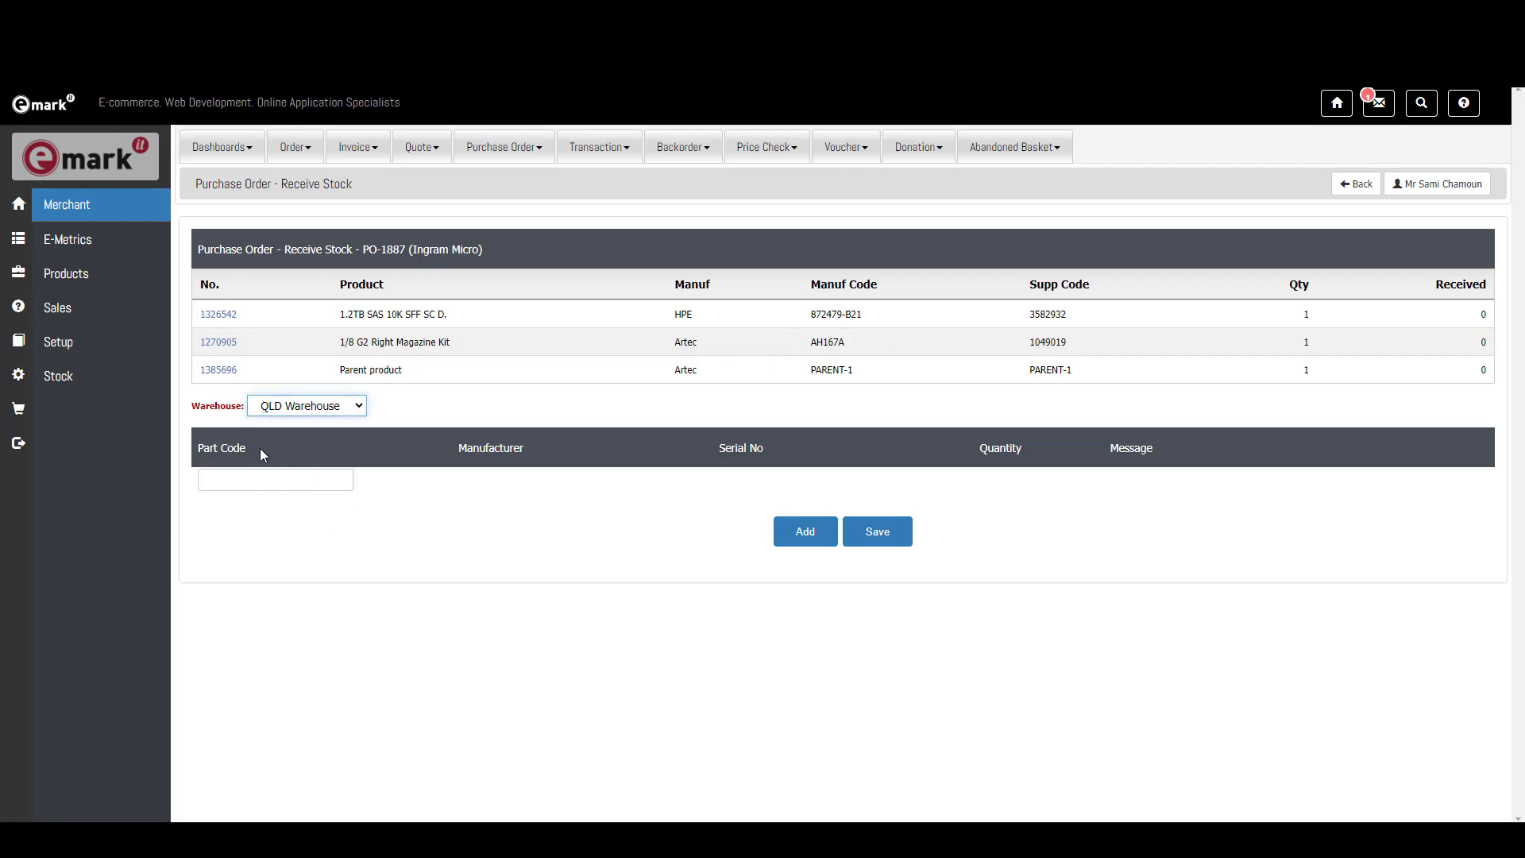
left_click(217, 407)
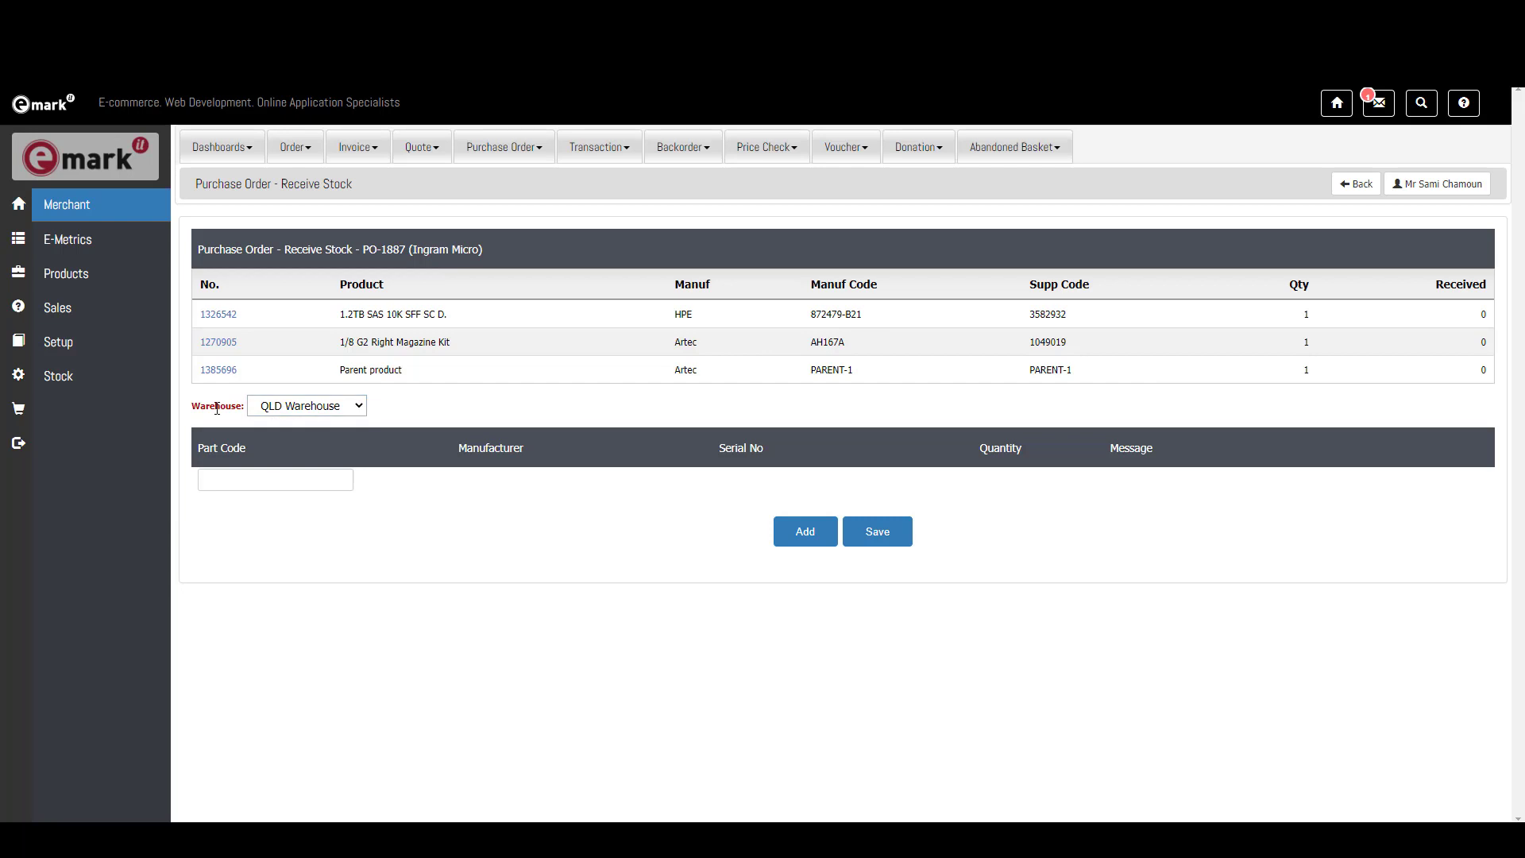
Add part code AH167A as the first received item, keeping the quantity at 1.
left_click(319, 482)
type("A")
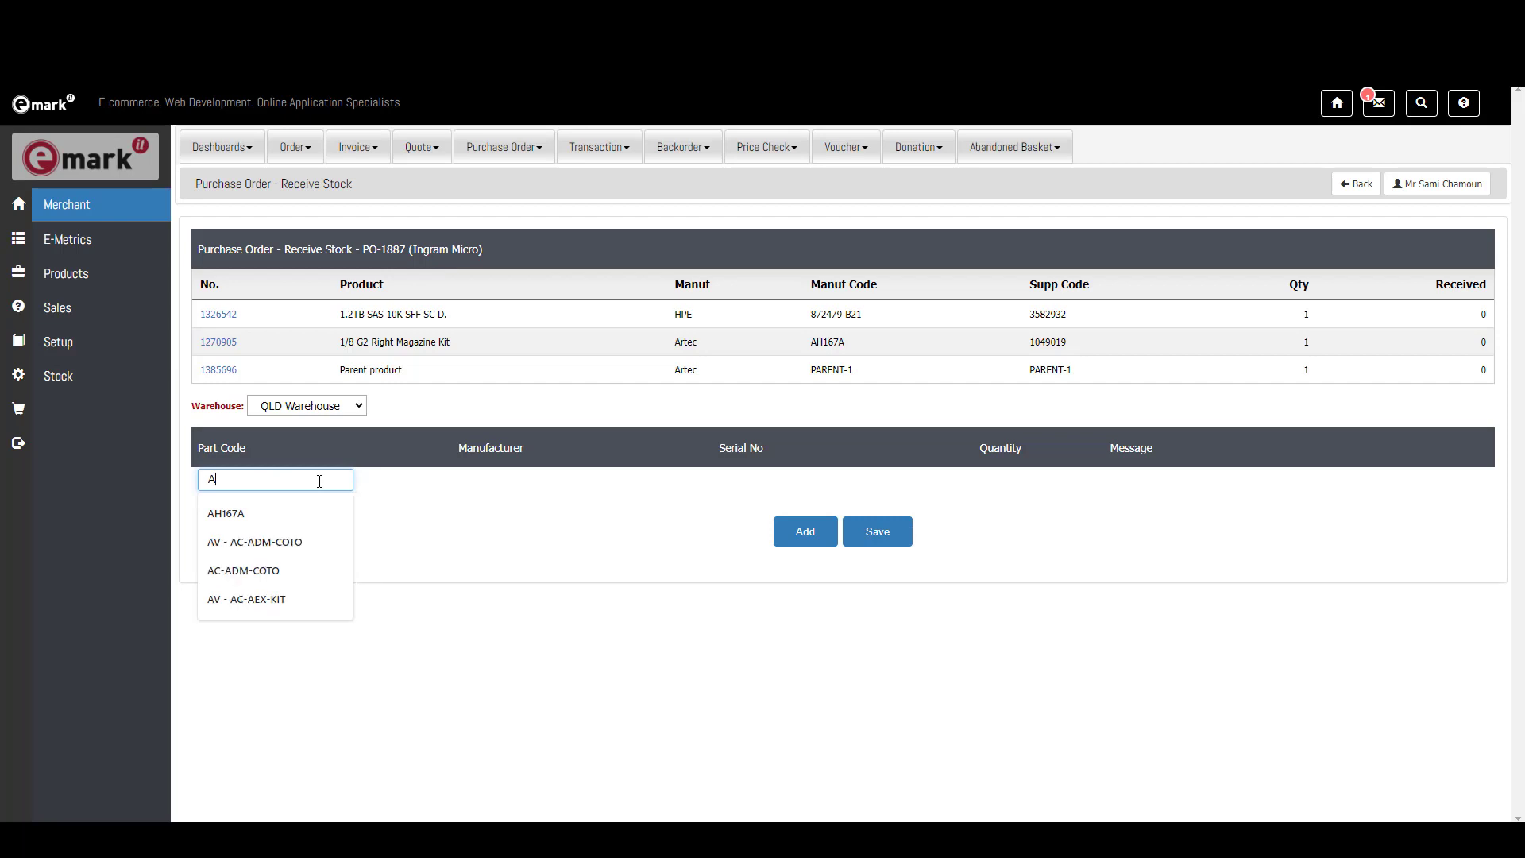
type("H167A")
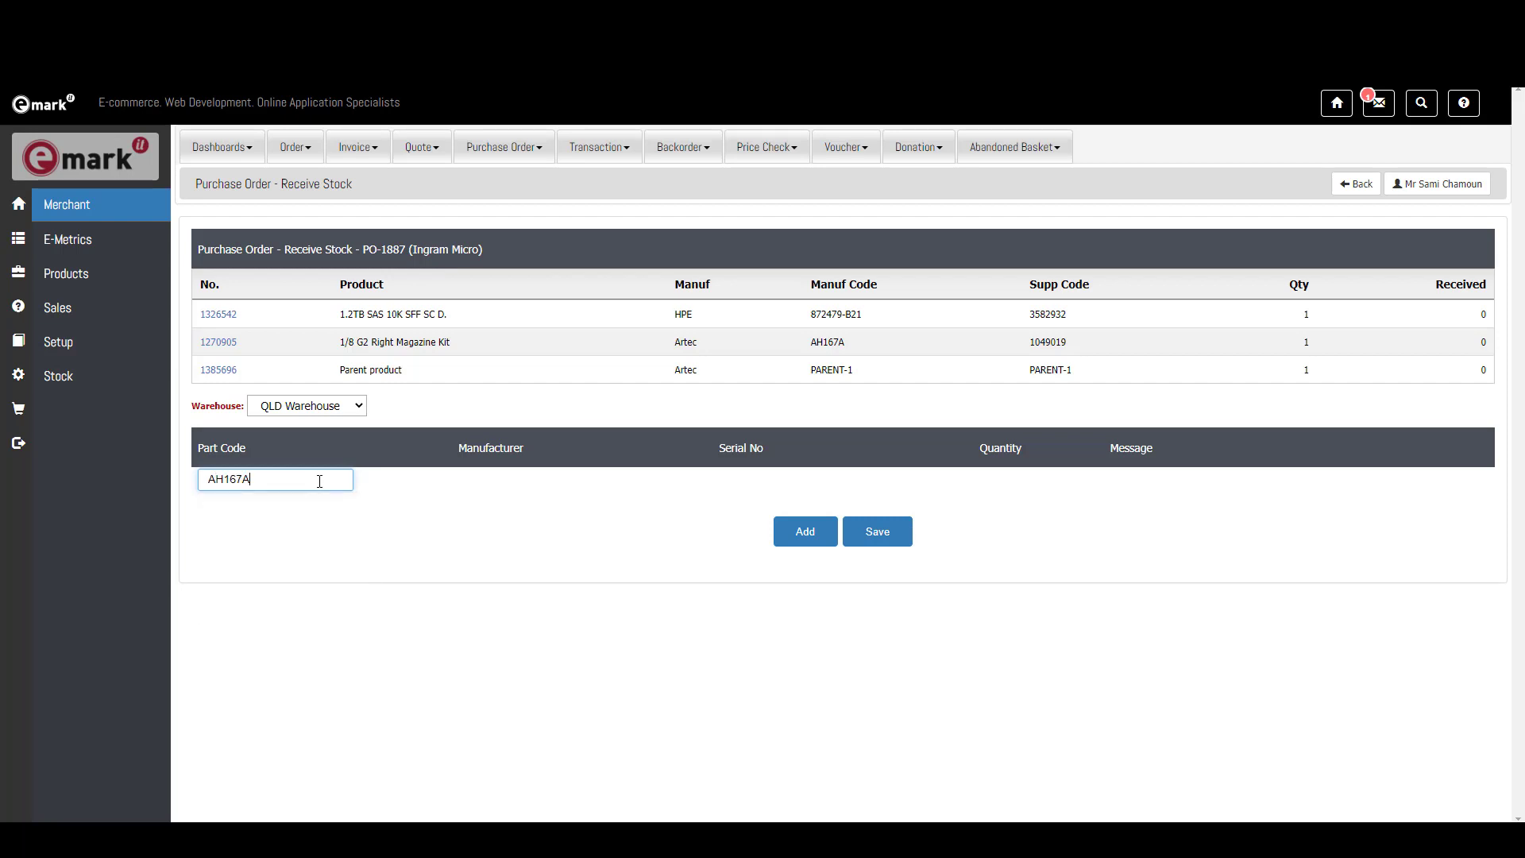
key("Return")
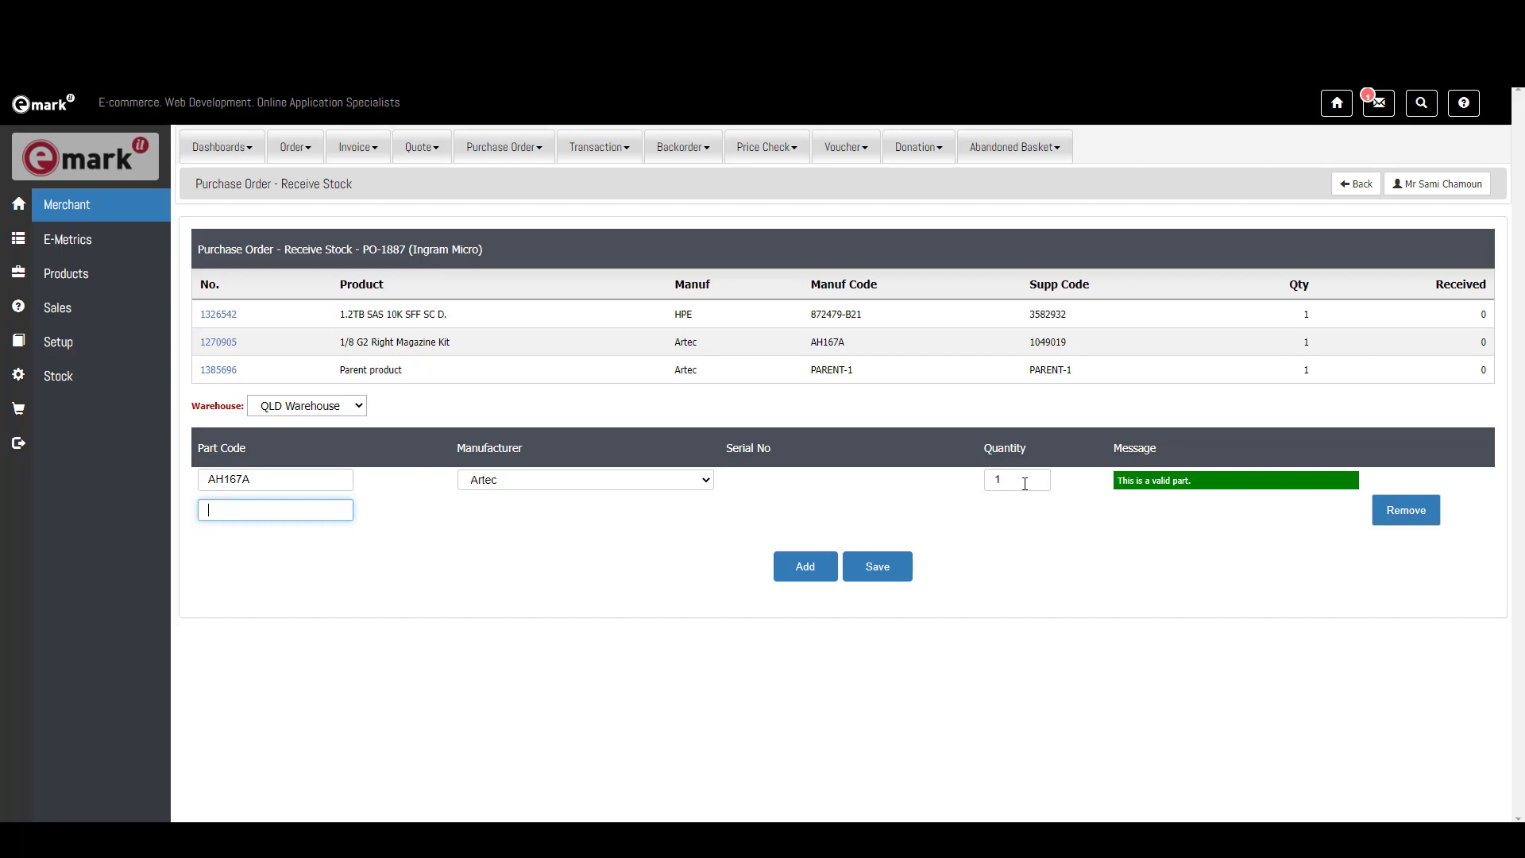
double_click(996, 481)
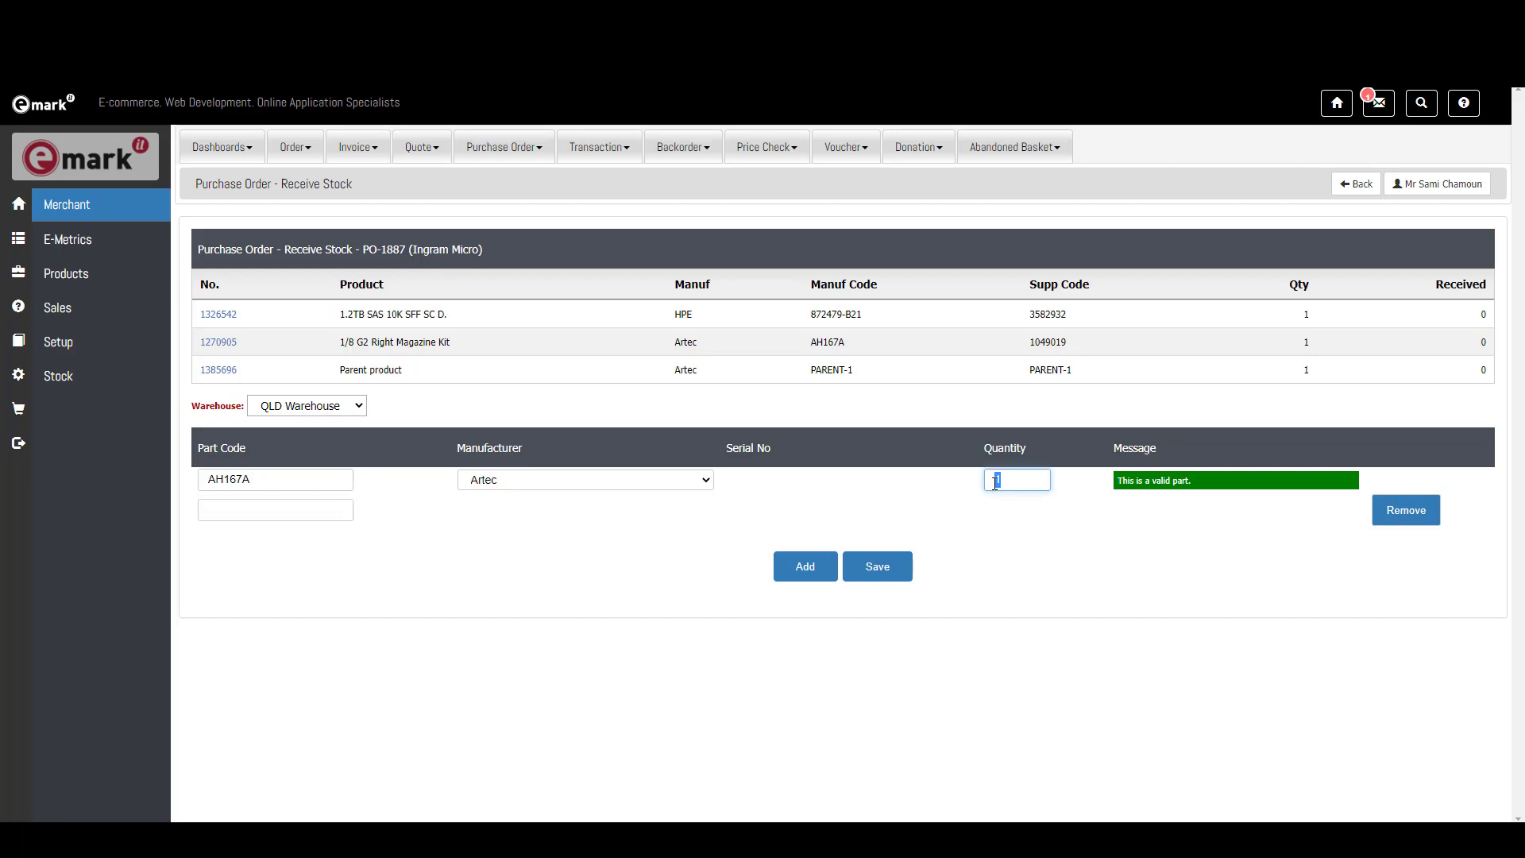
left_click(940, 482)
Add part code 872479-B21 as the second received item with serial number DJFDO343847398.
left_click(316, 505)
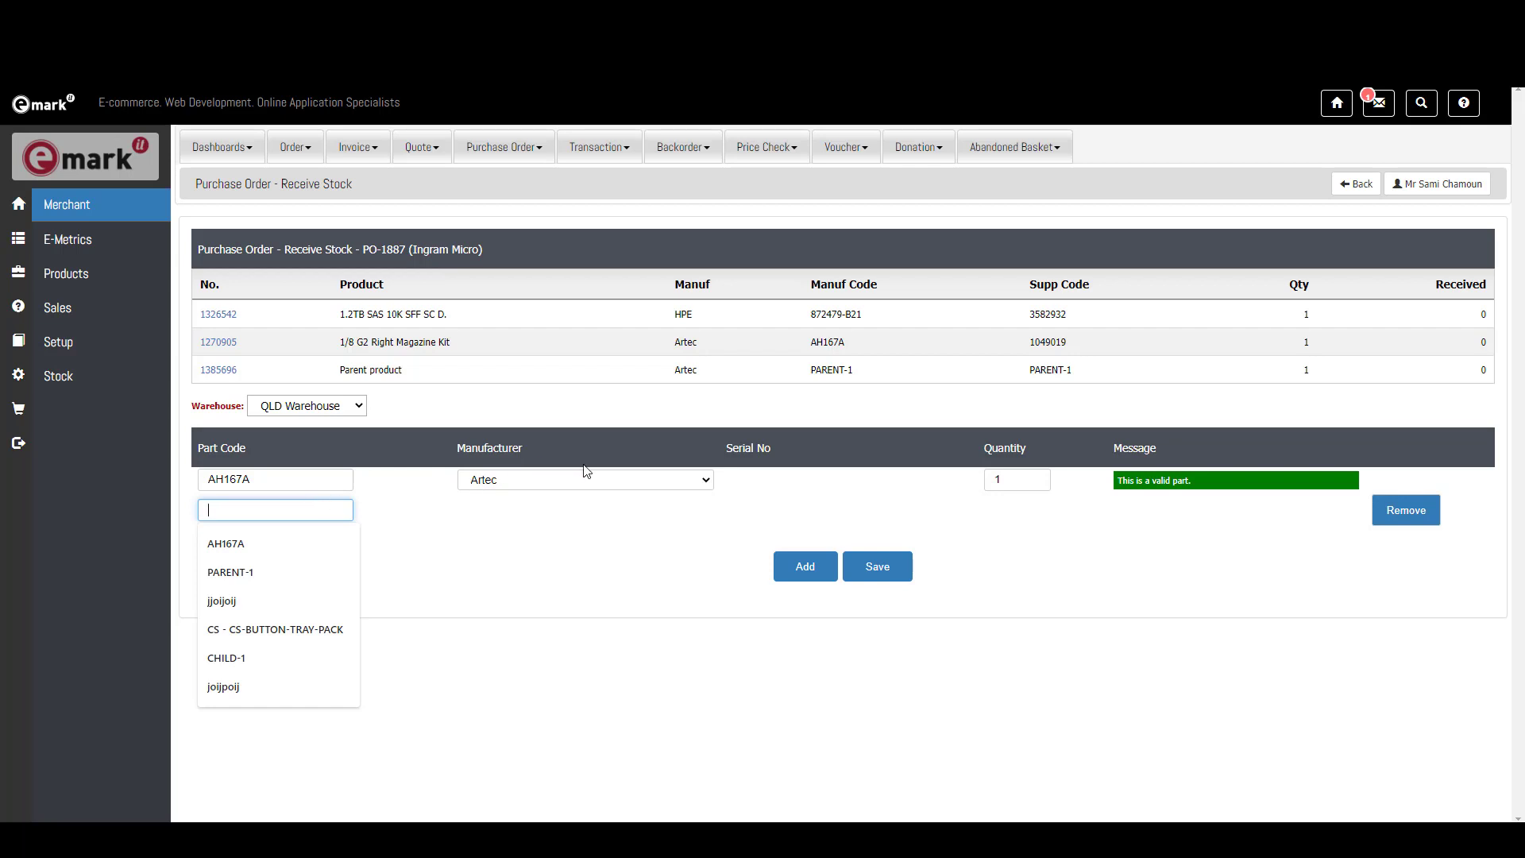
type("872")
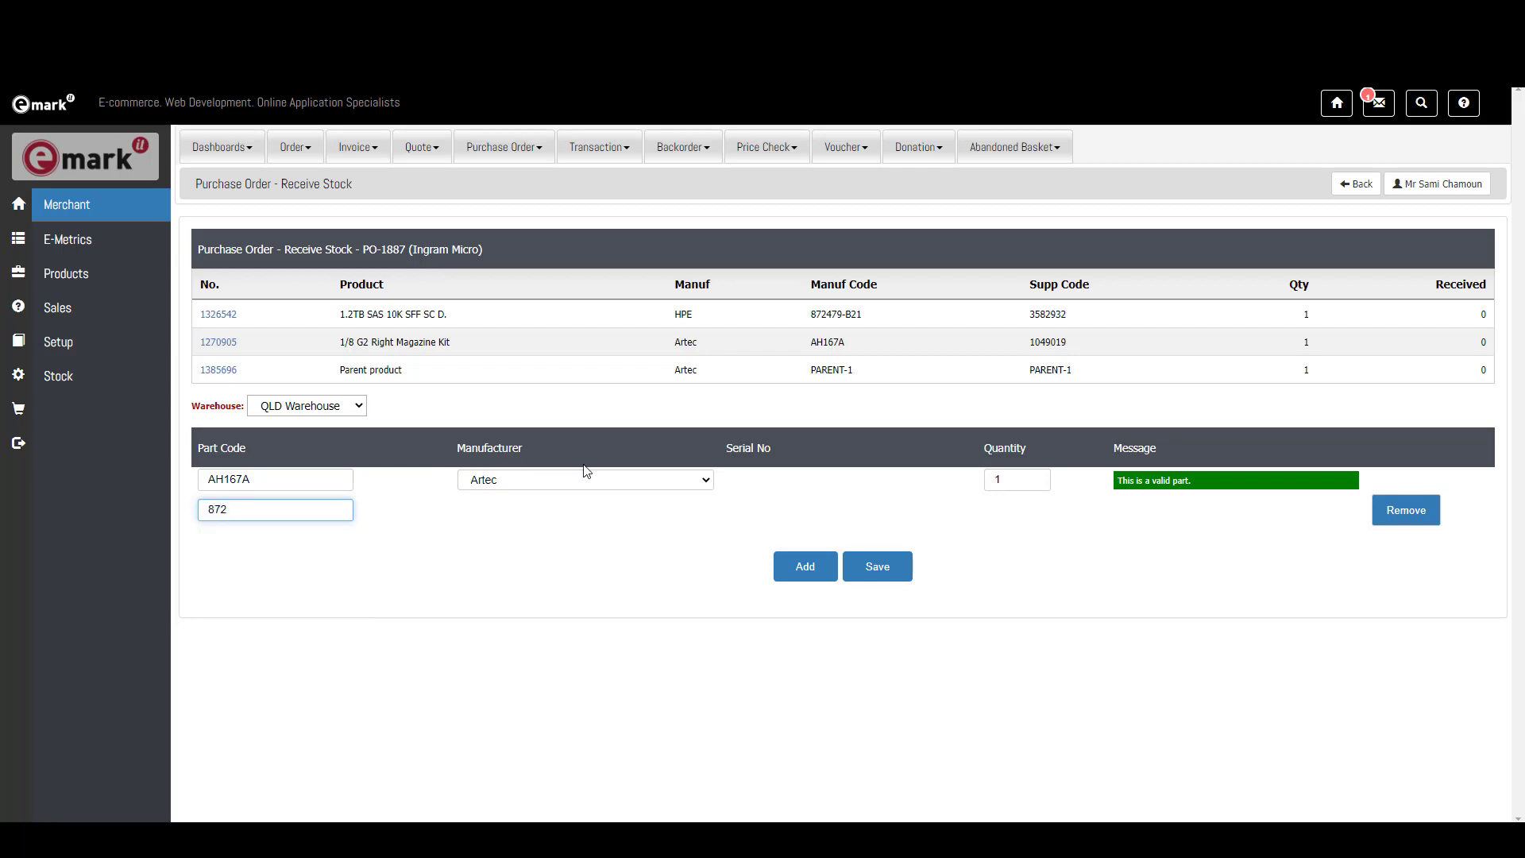
type("479-B21")
key("Return")
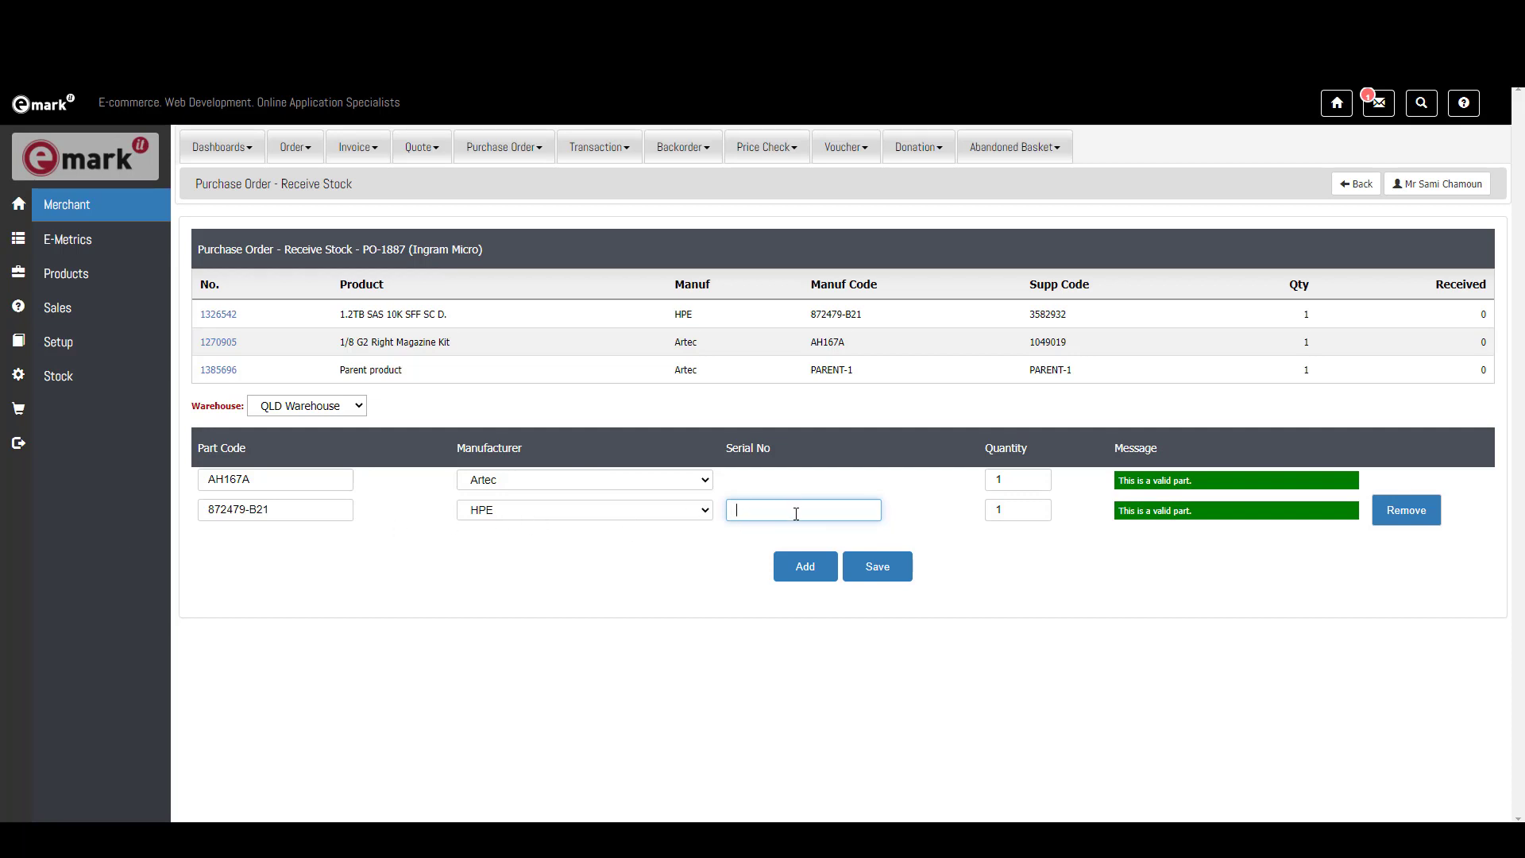
type("DJFDO343847398")
key("Return")
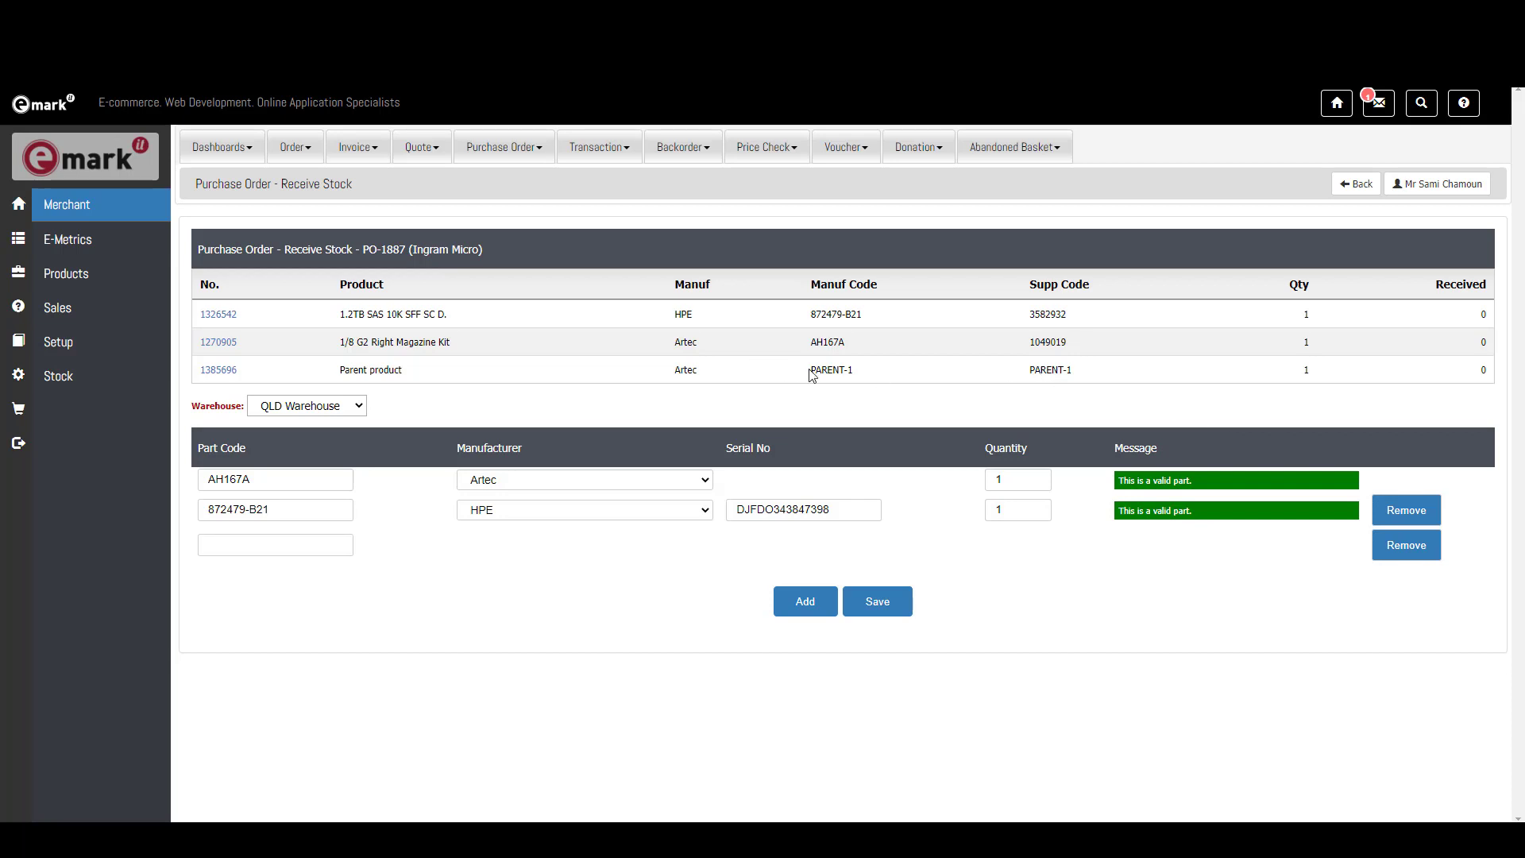
Add the composite product PARENT-1 as the third received item.
left_click(274, 544)
type("P")
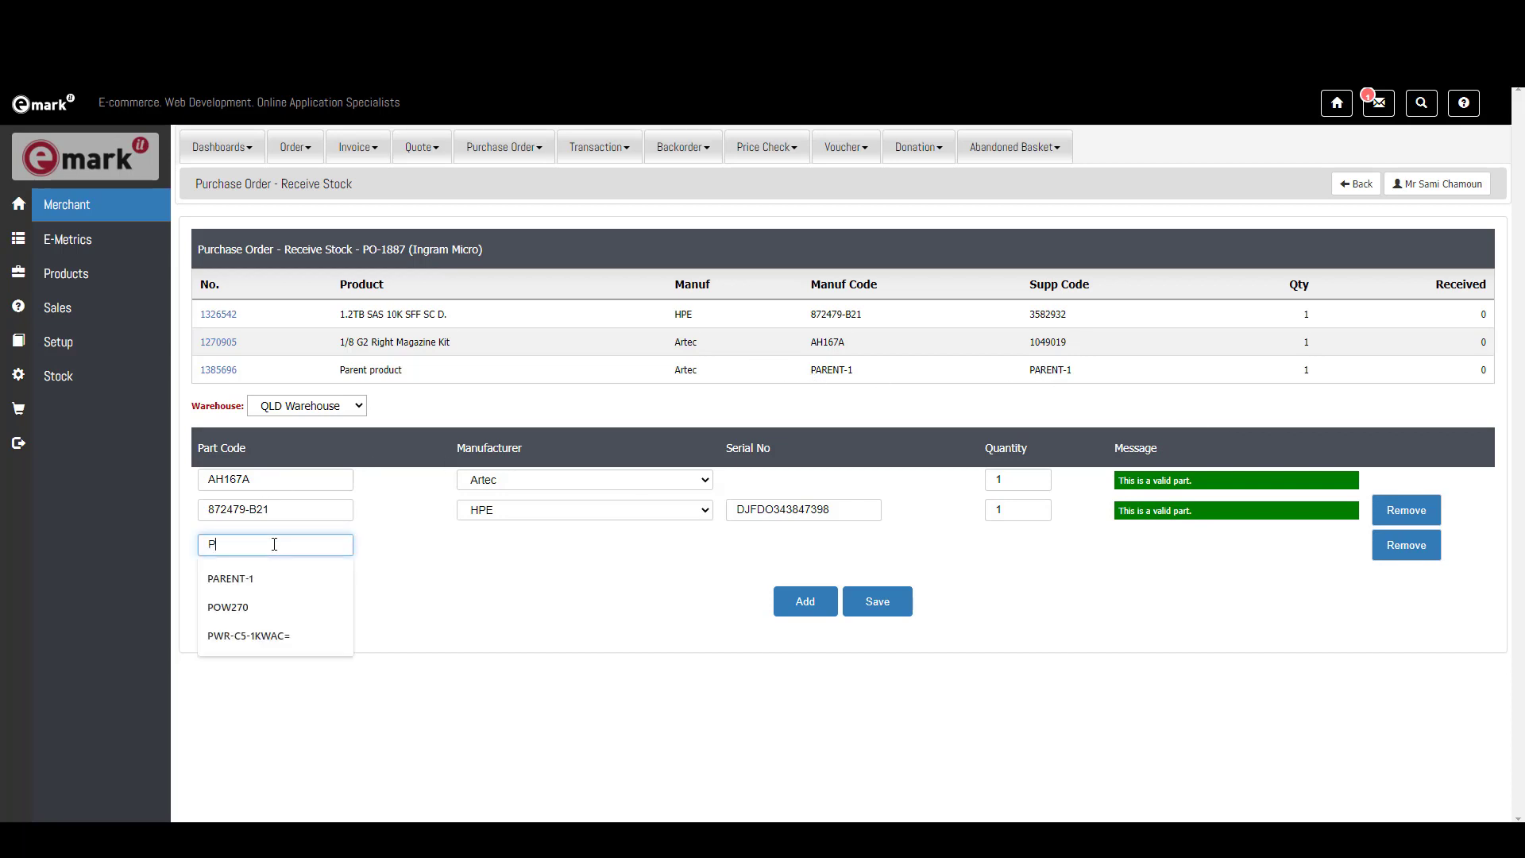
type("ARENT-")
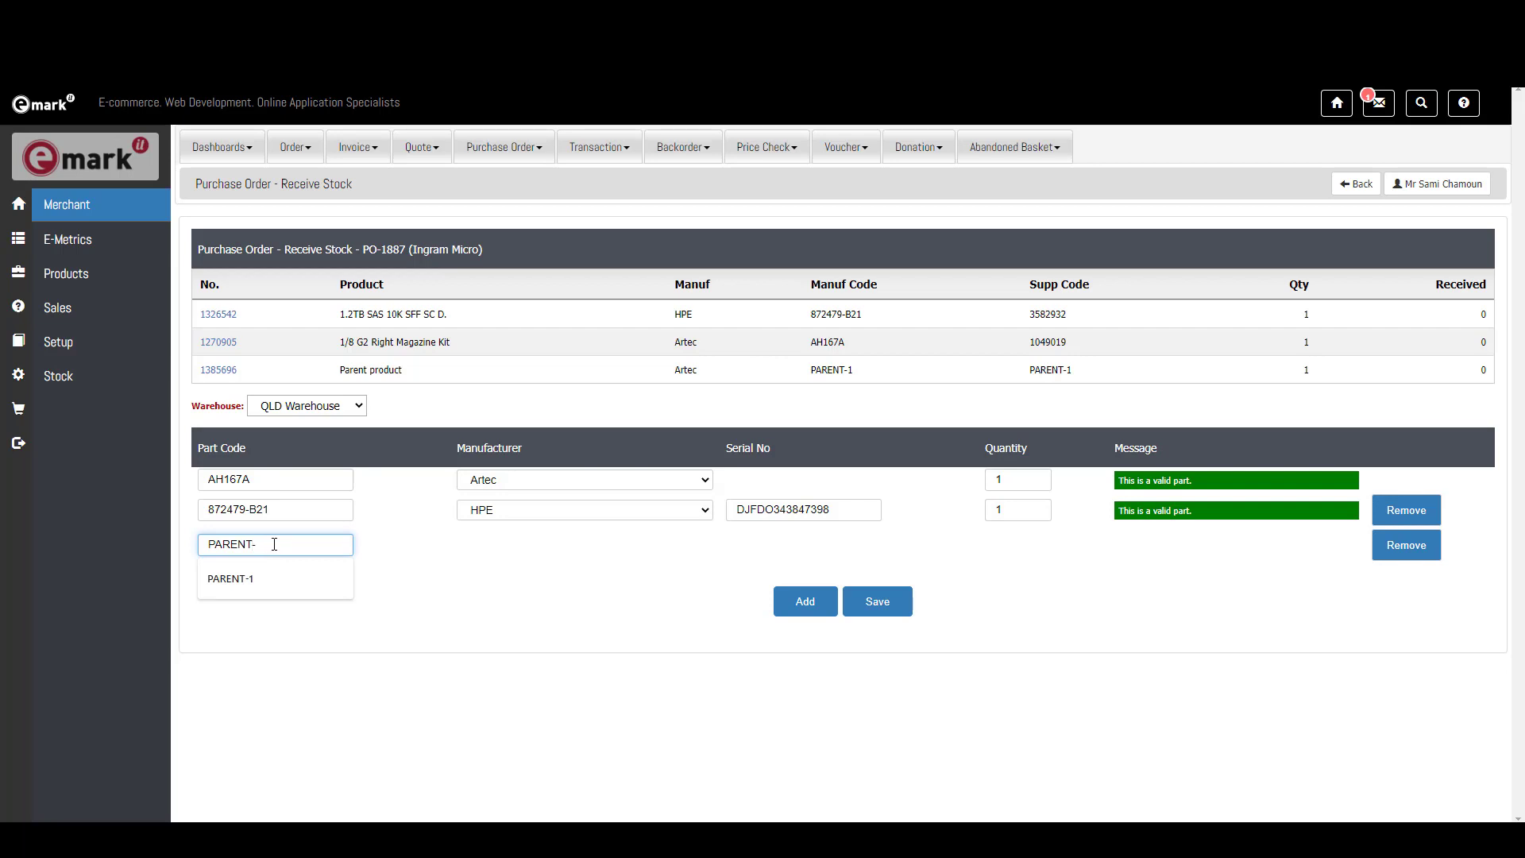
type("1")
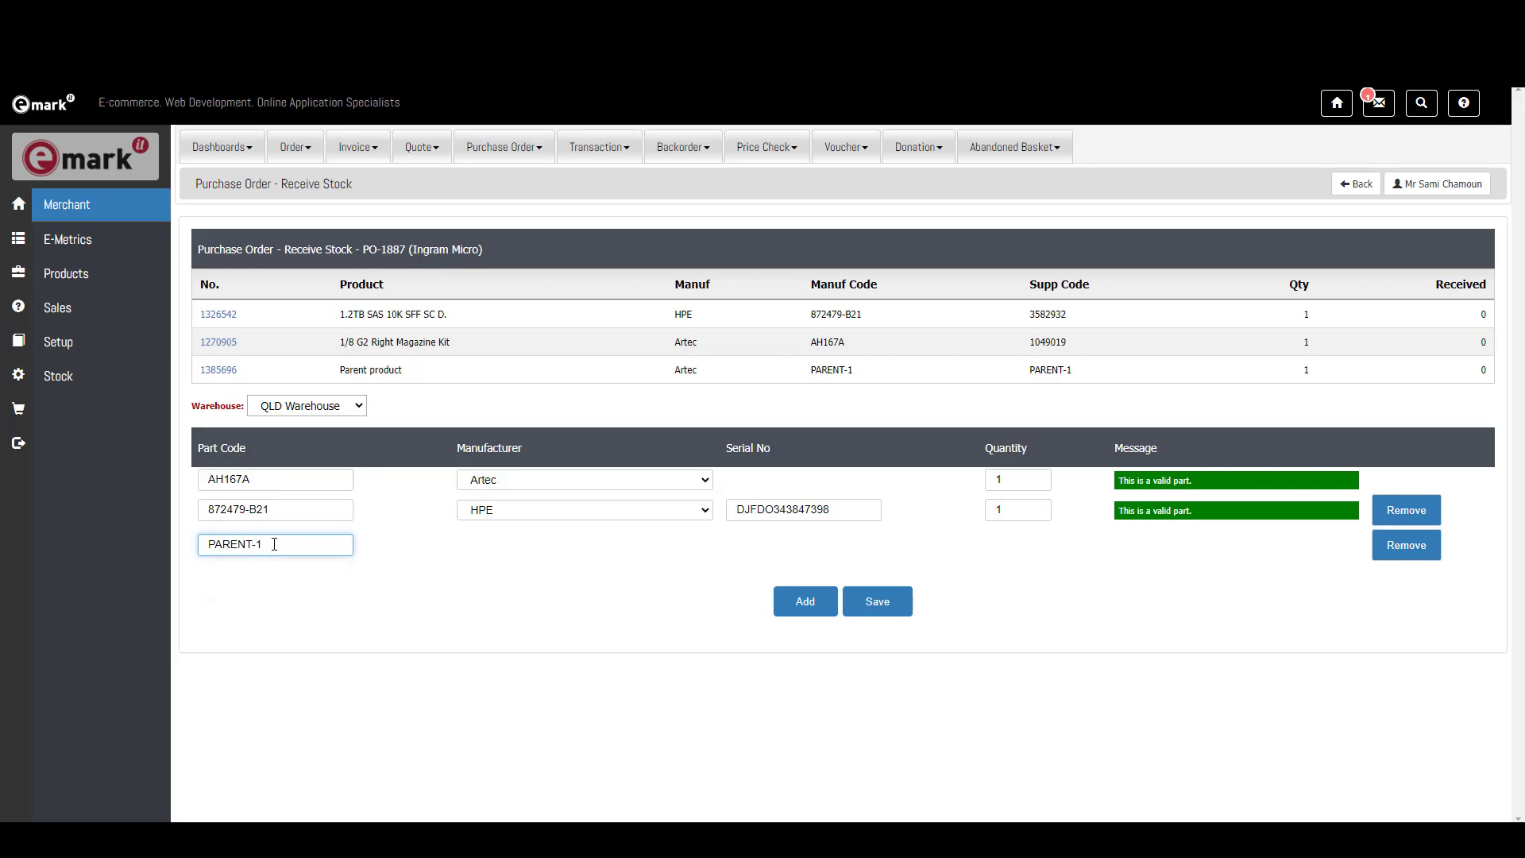
key("Return")
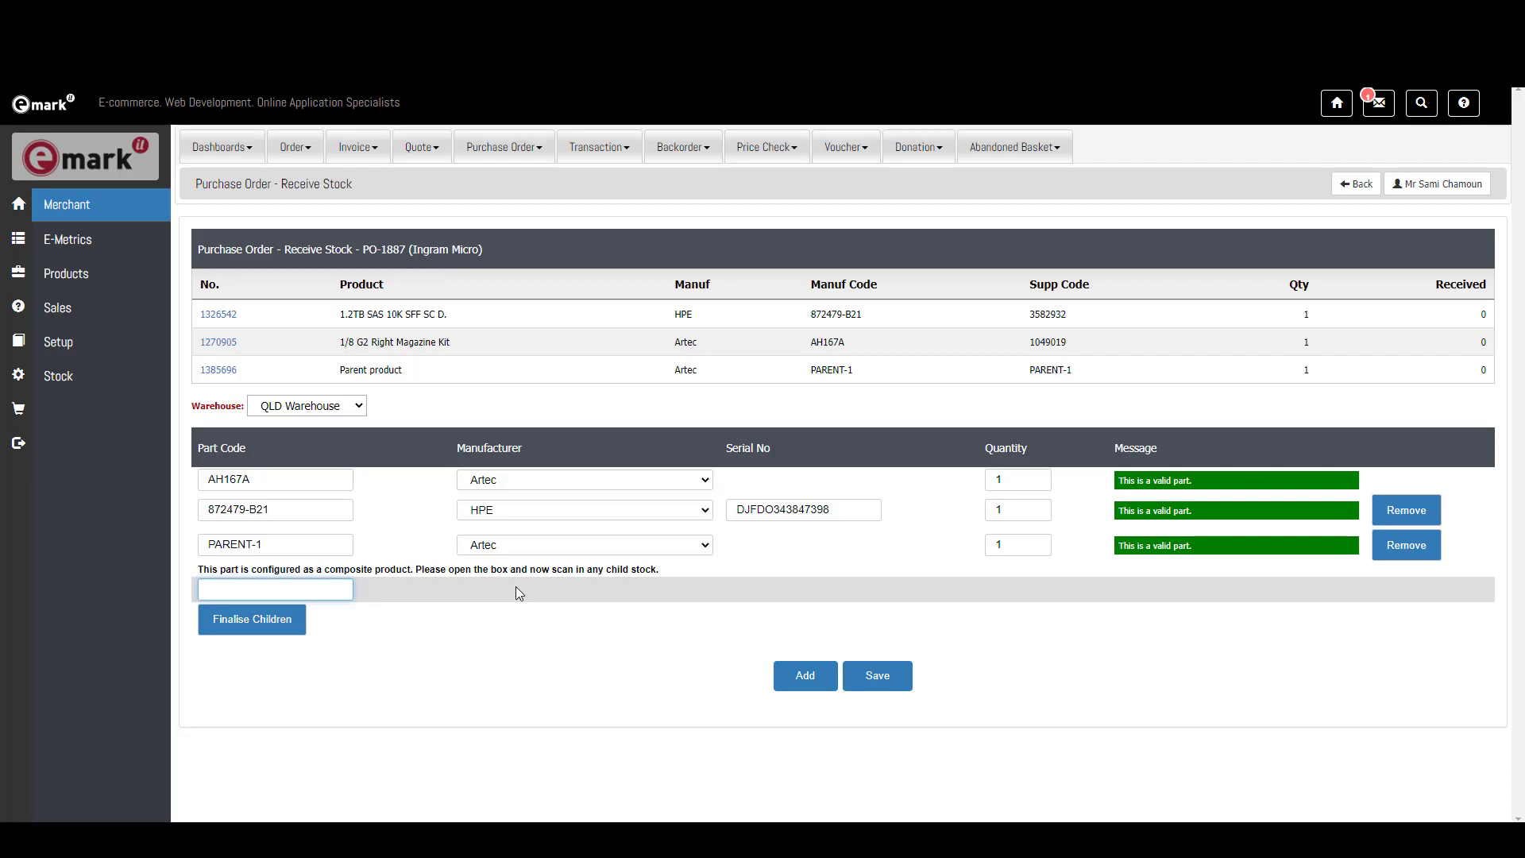
Add child parts CHILD-1, CHILD-2 and CHILD-3 under the composite product PARENT-1.
type("CHILD-1")
key("Return")
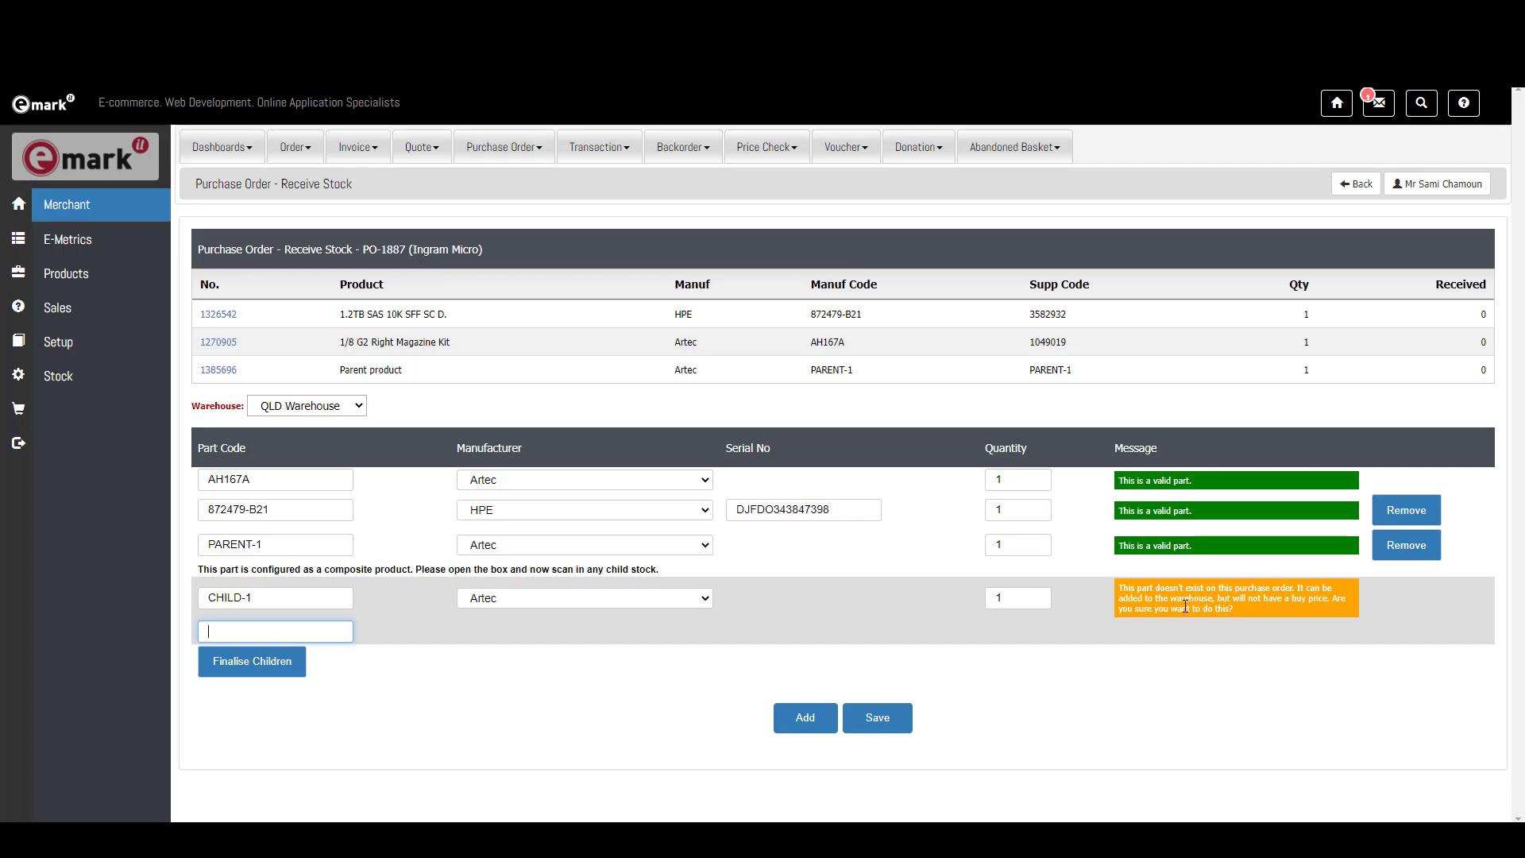
type("CHILD-2")
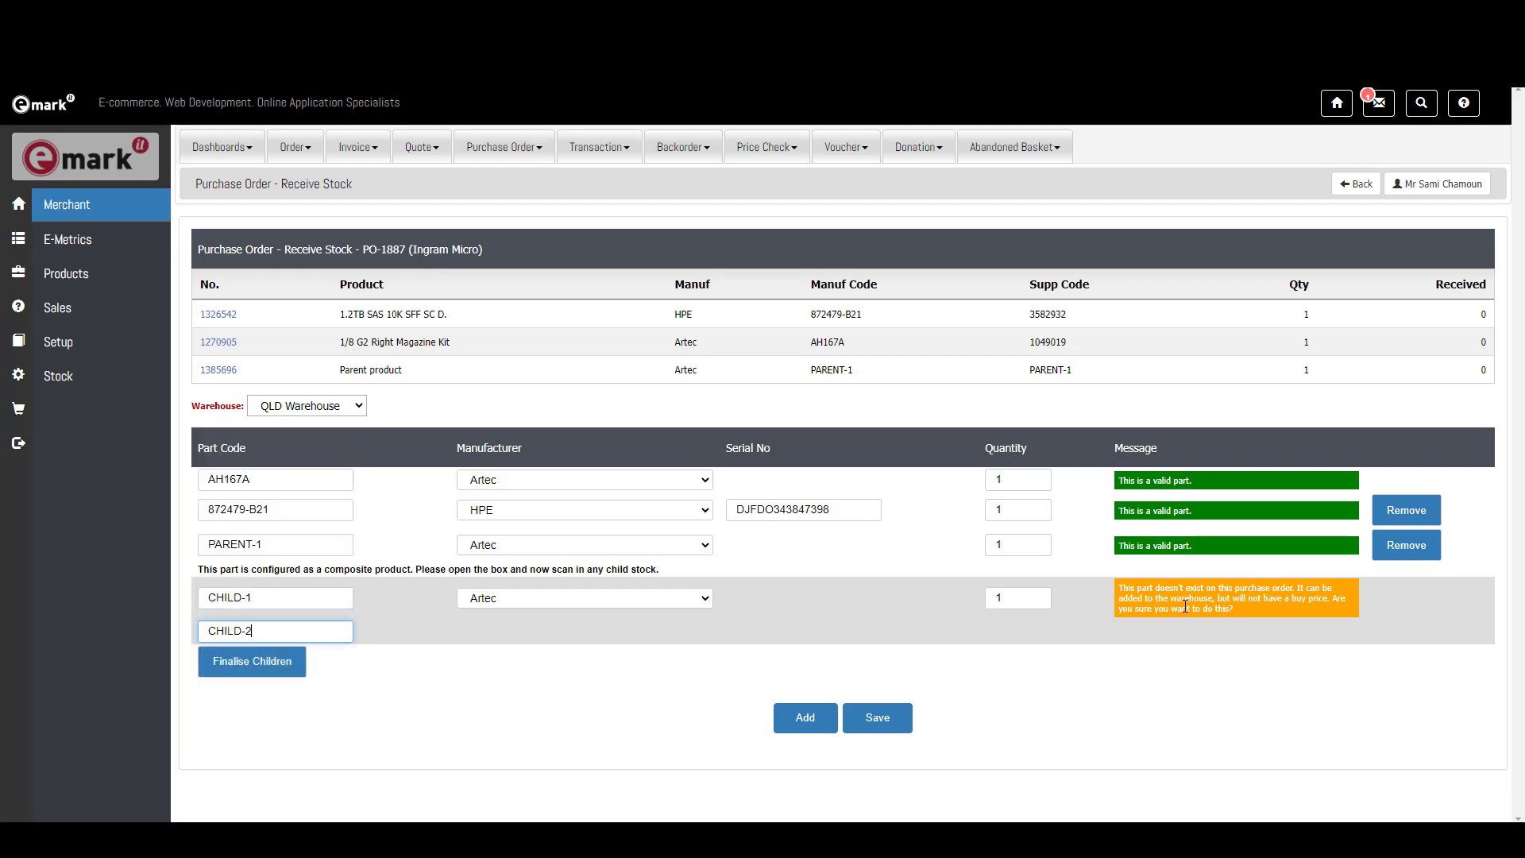
key("Return")
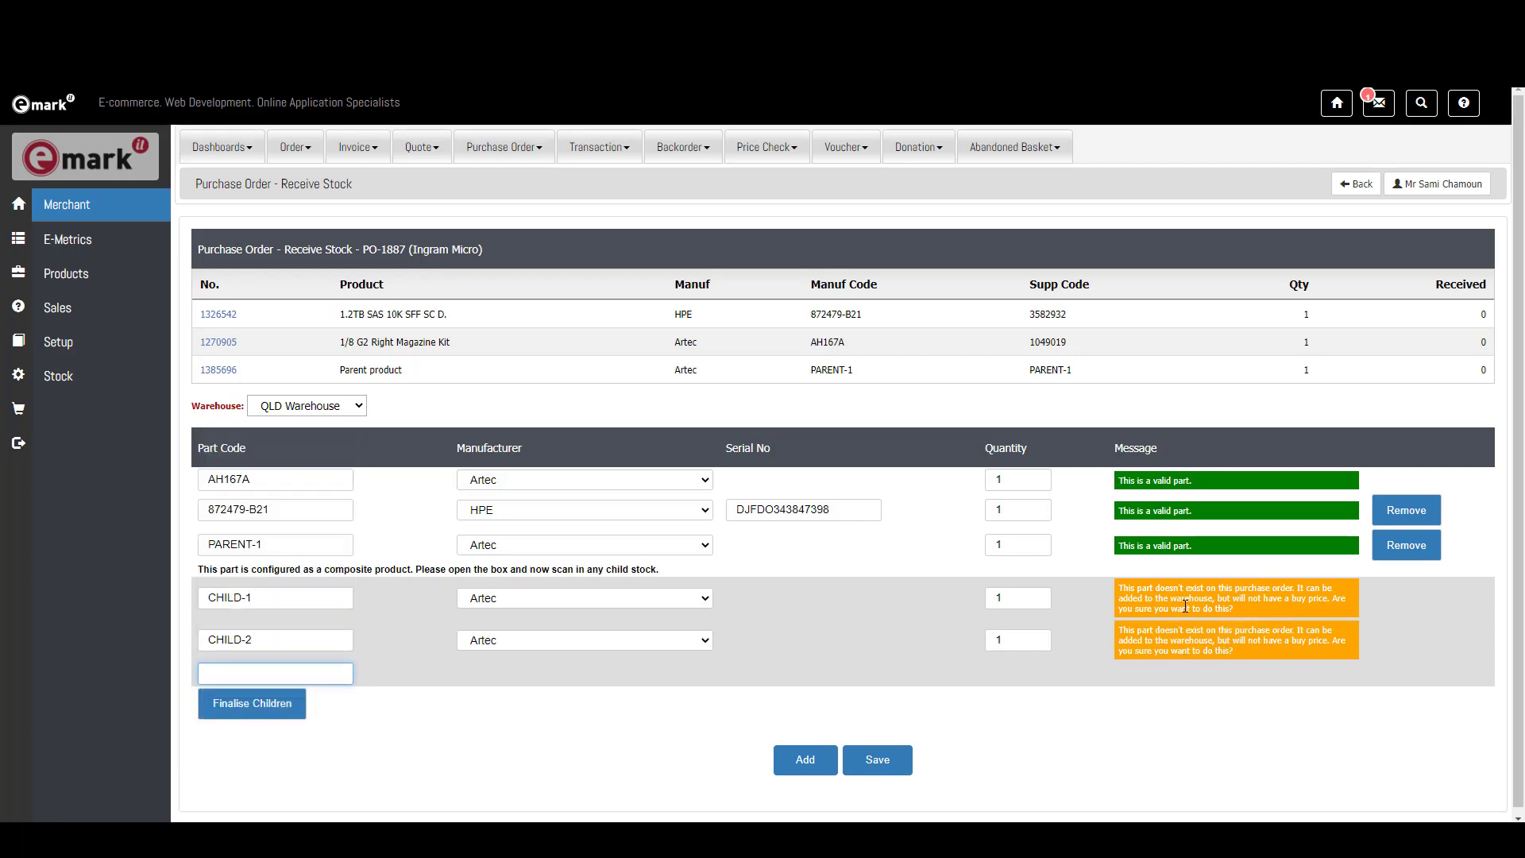
type("CHILD-3")
key("Return")
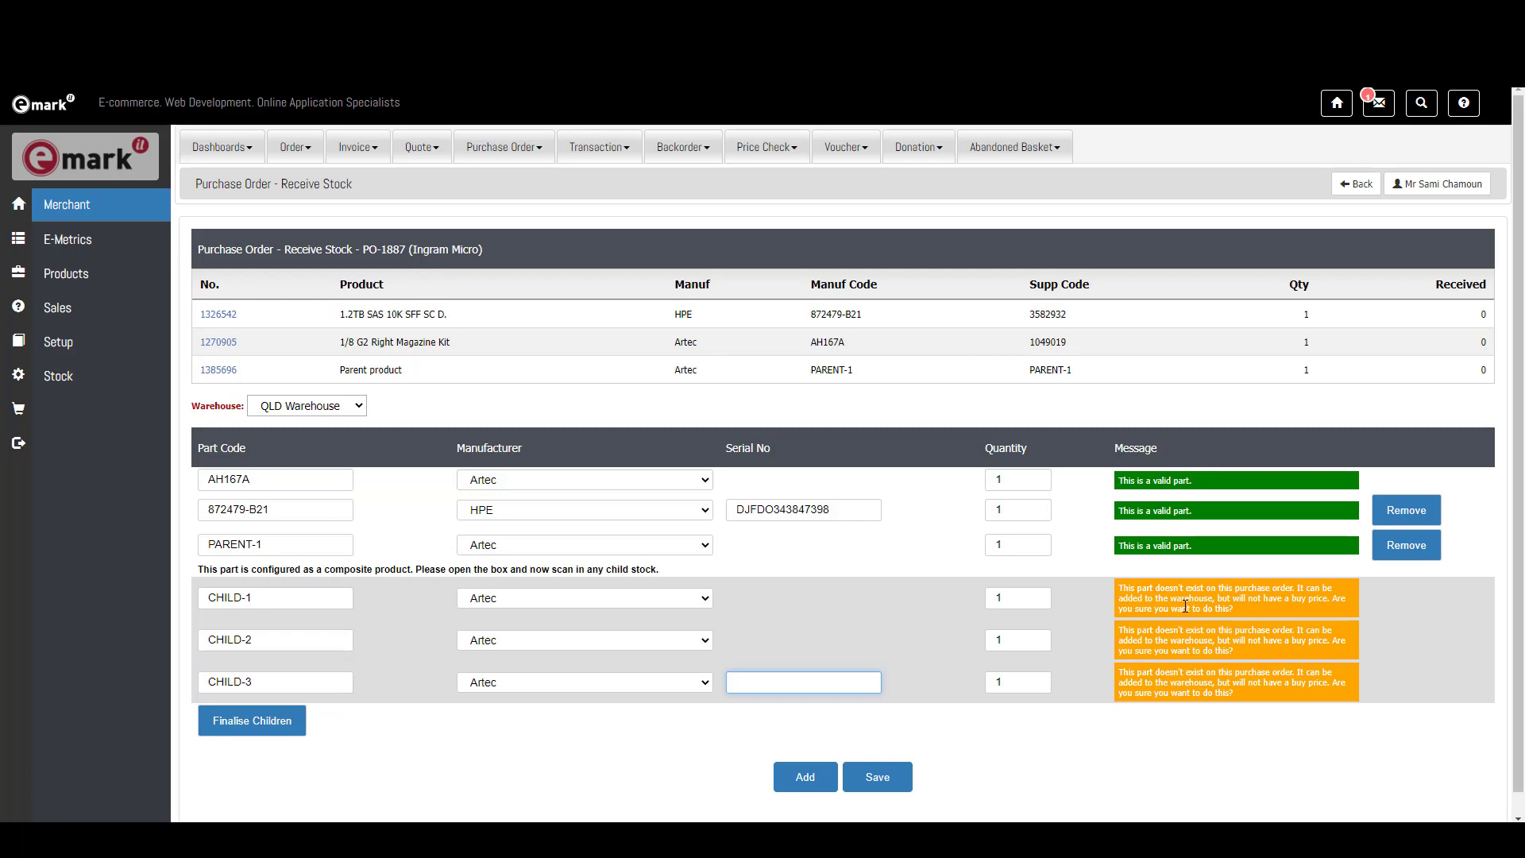
Try to register serial number CHILD-3-1 for child part CHILD-3.
type("CHIL")
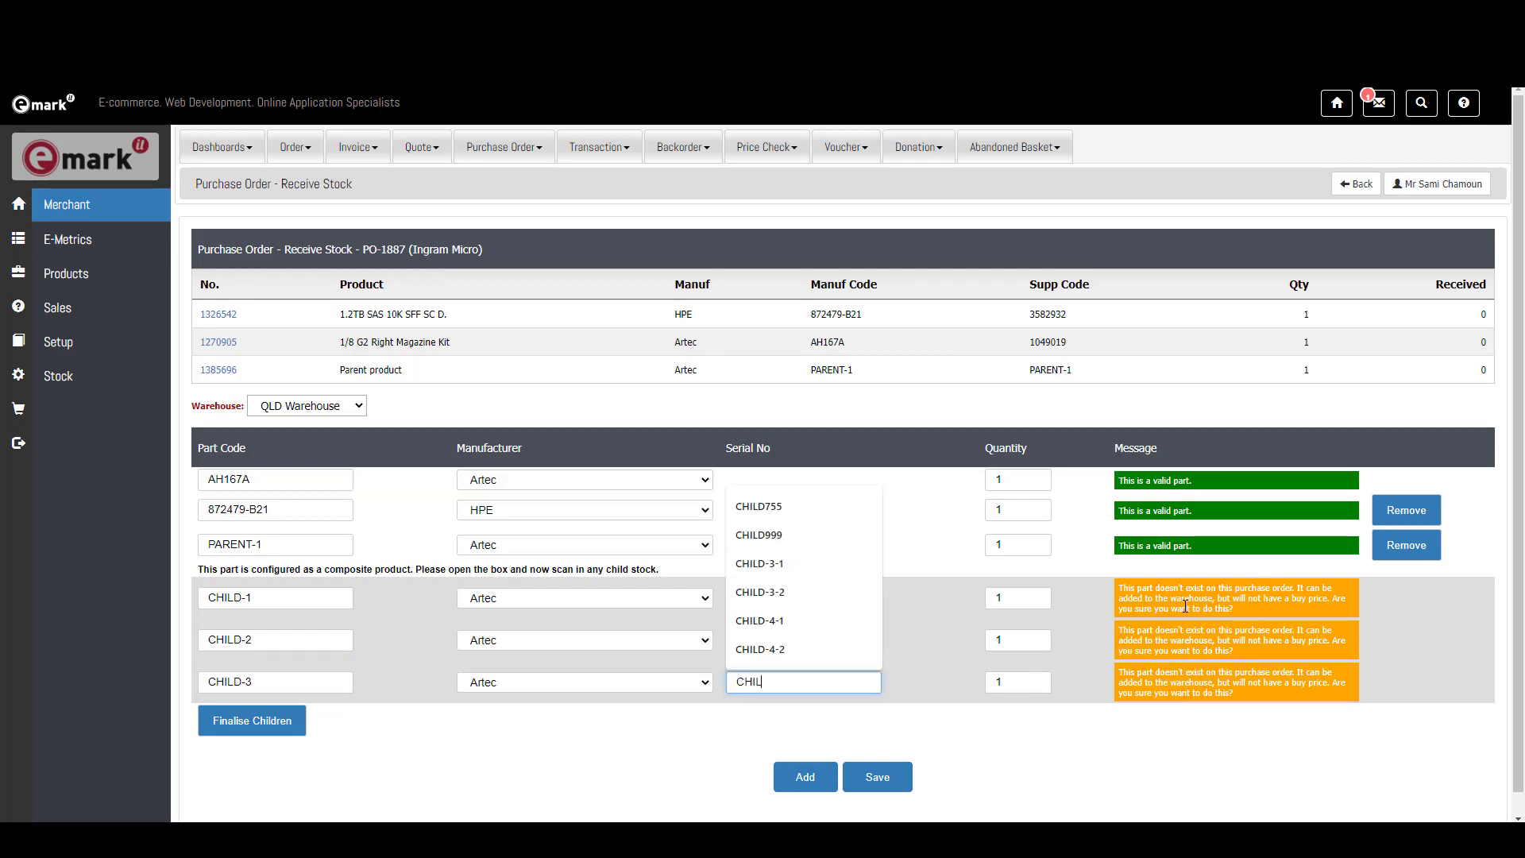
type("D-3-1")
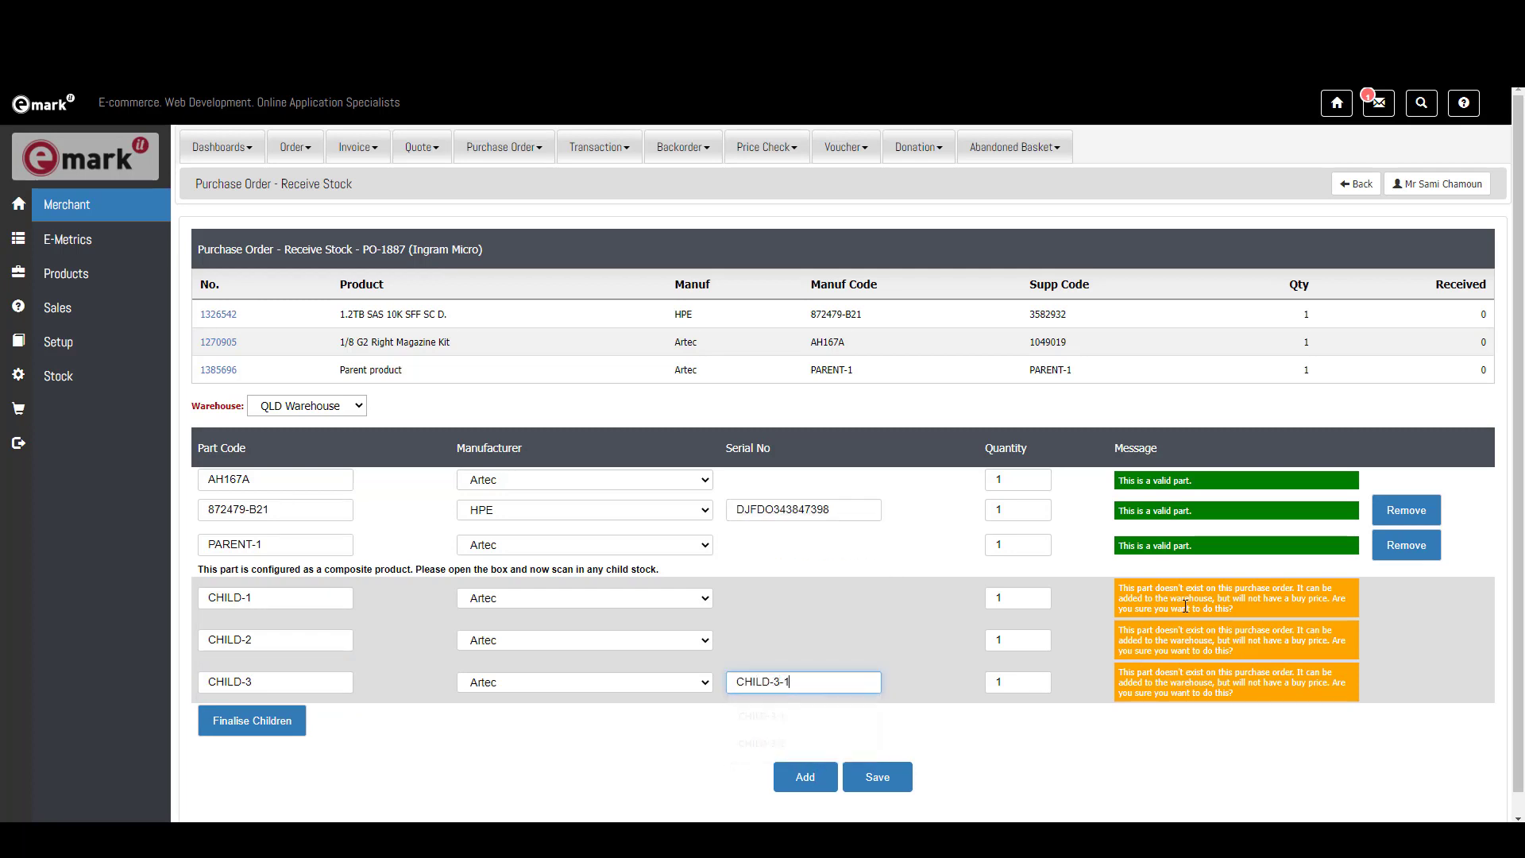
key("Return")
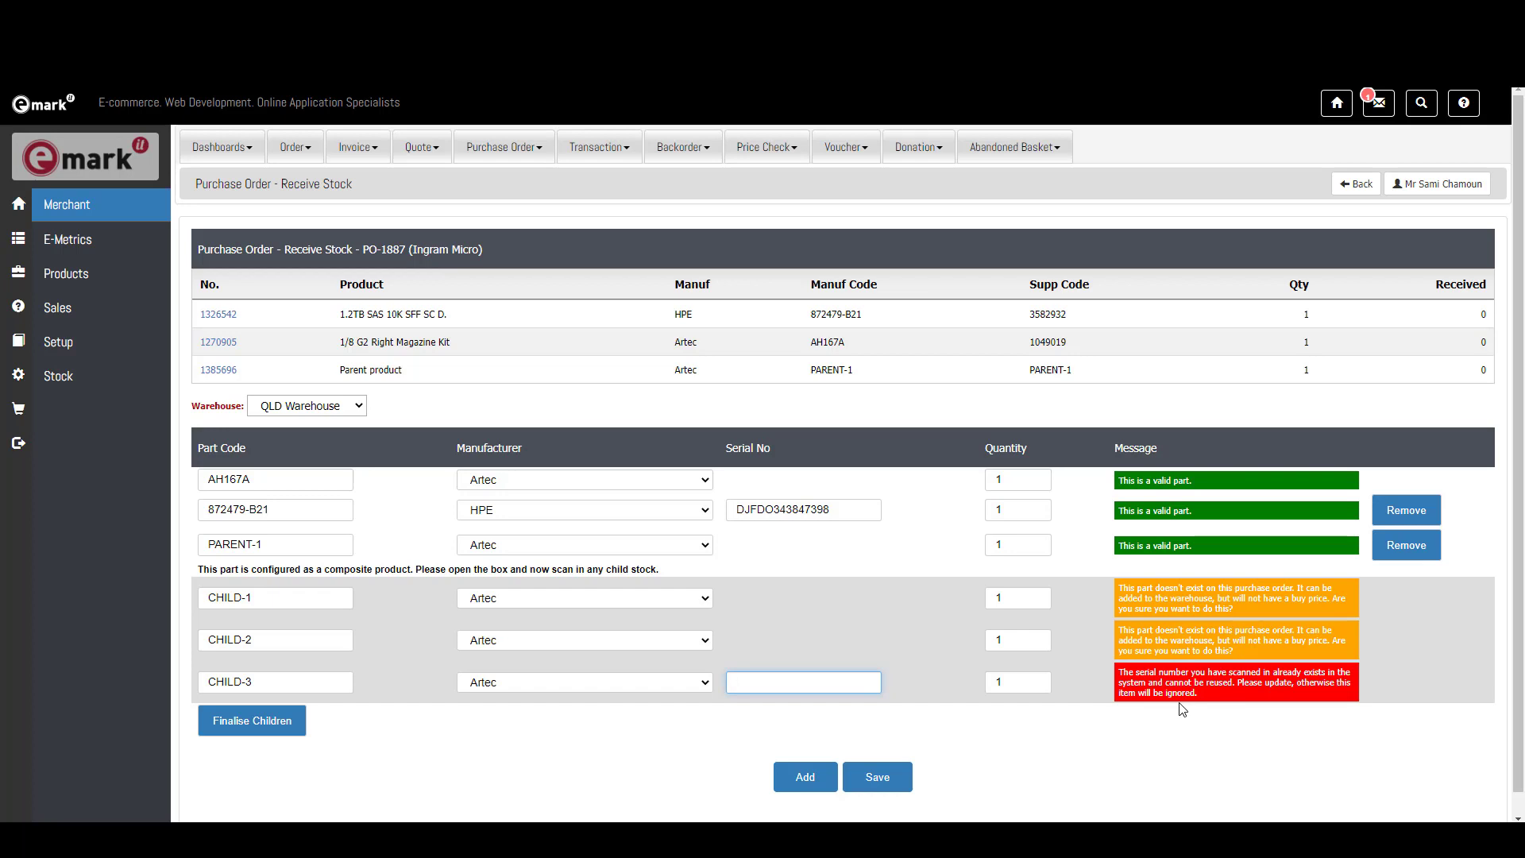
Set the serial number of CHILD-3 to CHILD-3-3344 and finalise the children of PARENT-1.
type("CHILD-3-3344")
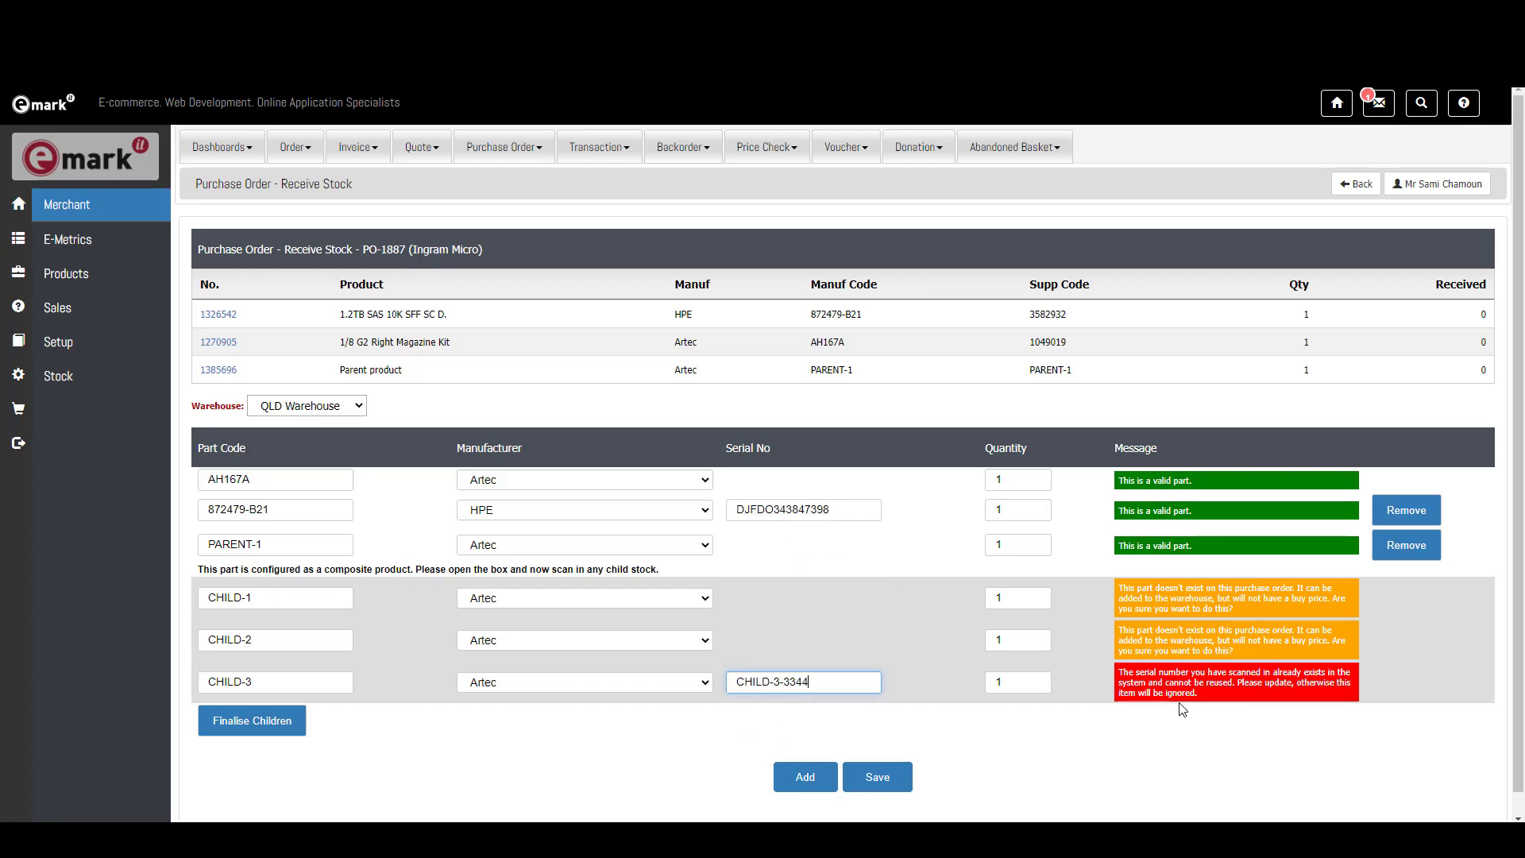
key("Return")
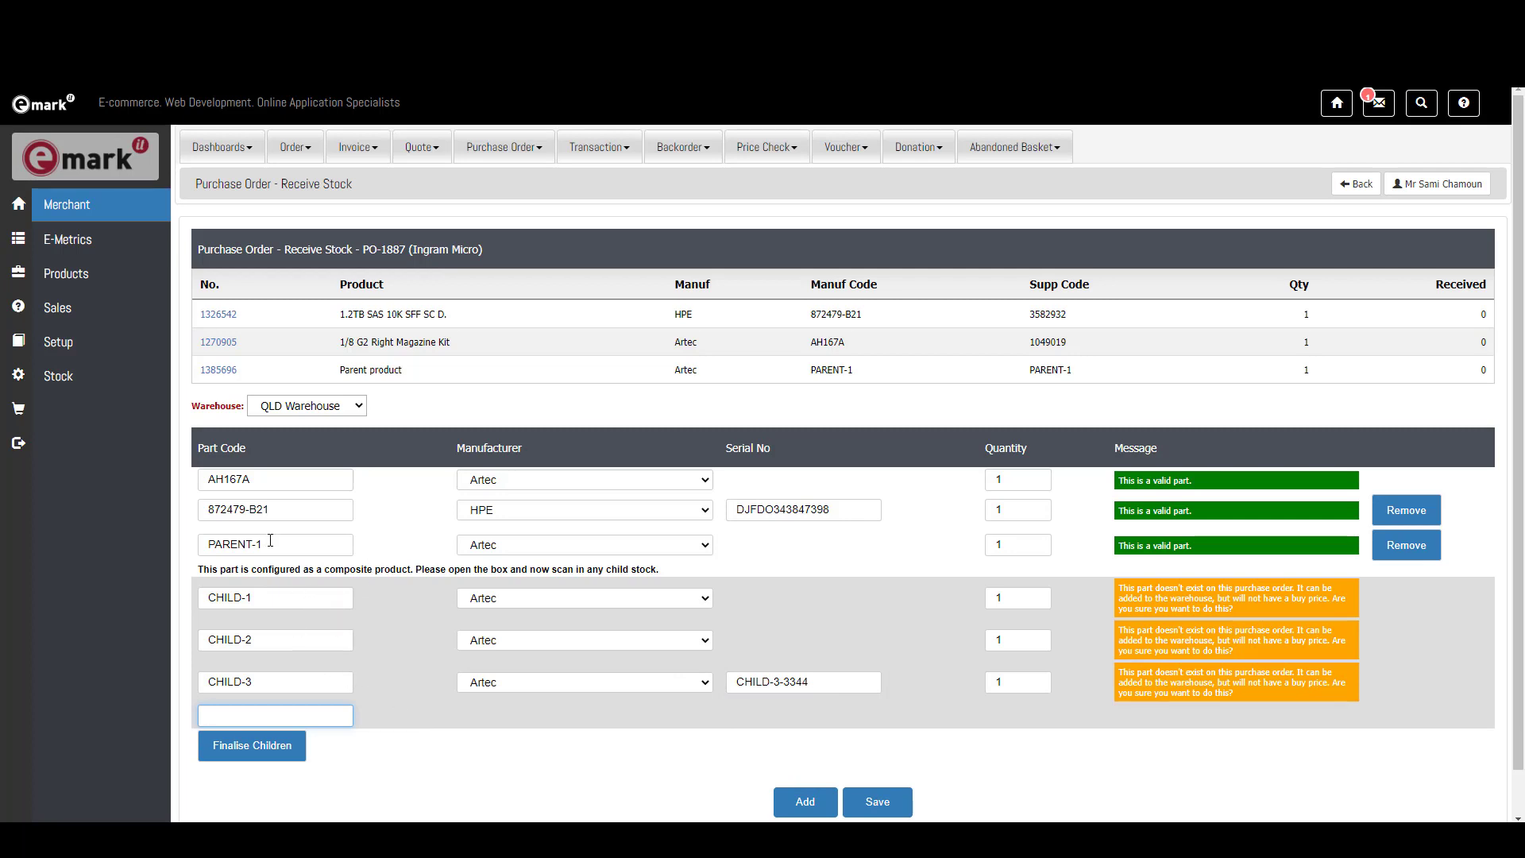
left_click(262, 752)
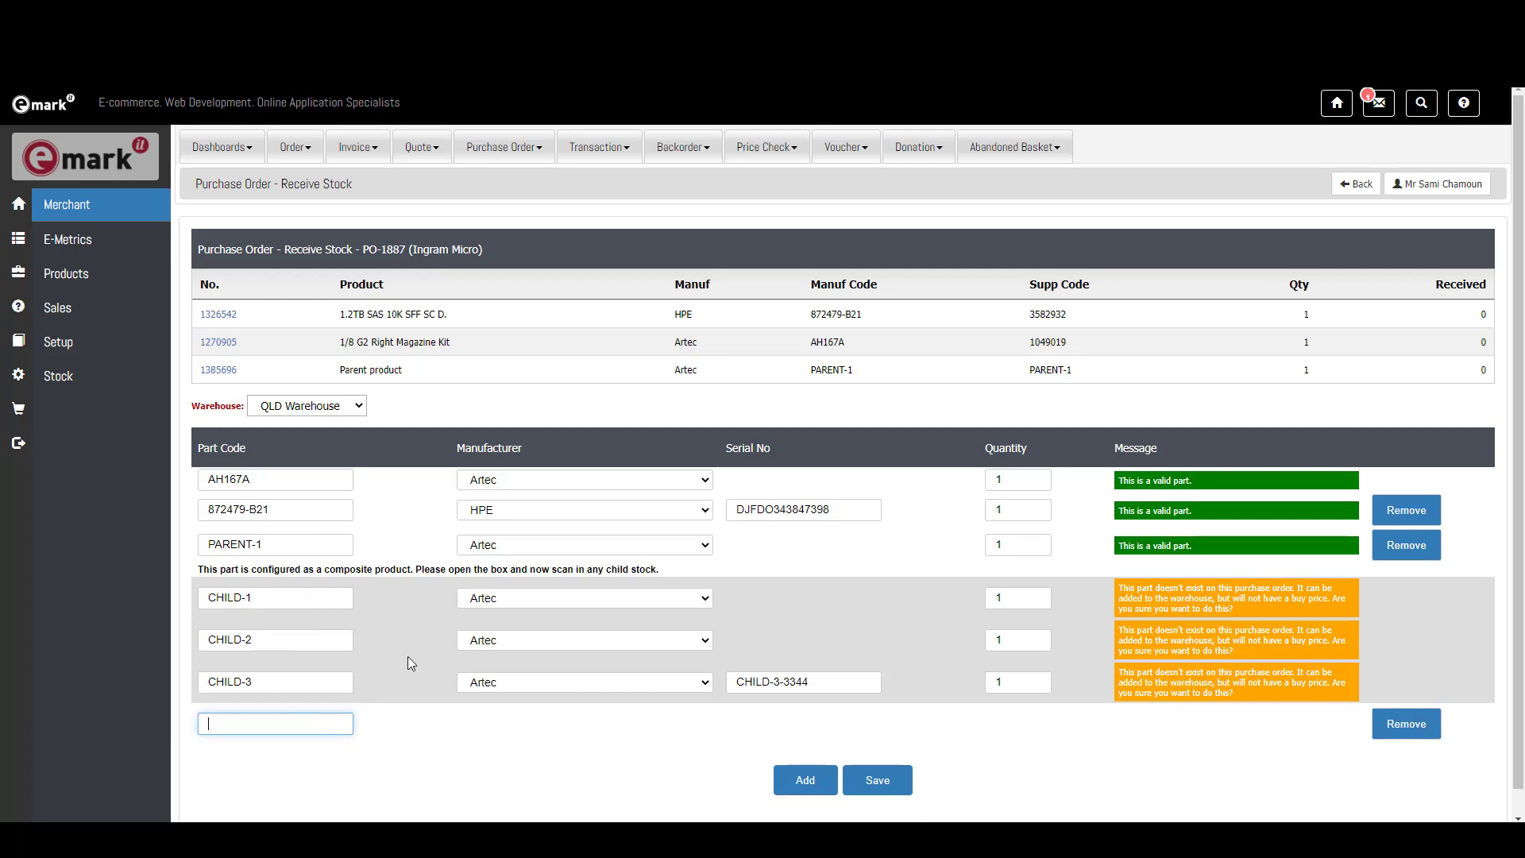
Add part code 128MB4250, which is not on the purchase order, as another received item.
type("128MB4250")
key("Return")
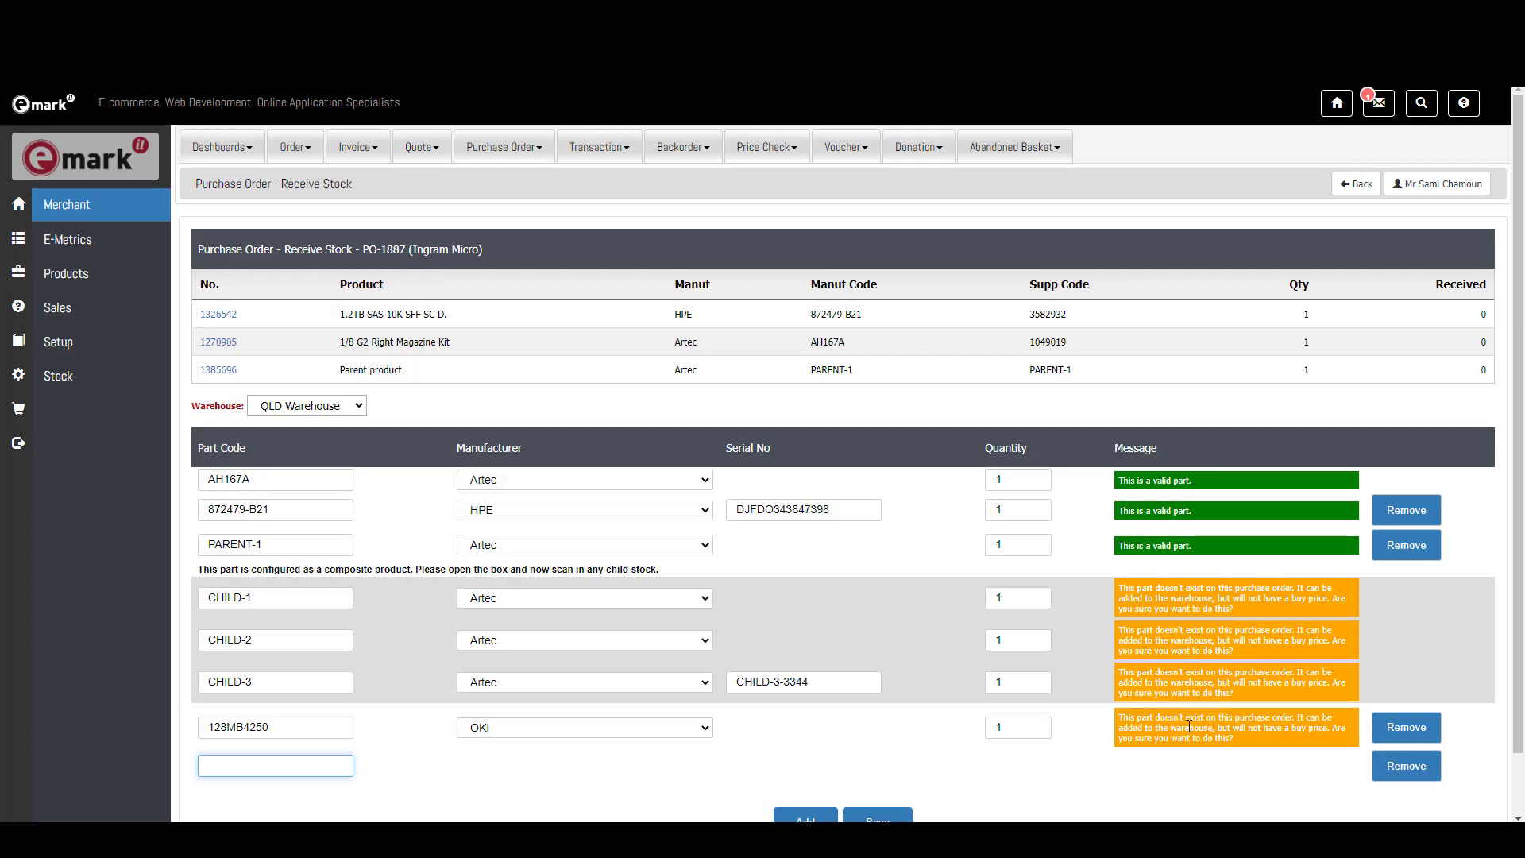
Save the stock receipt for the purchase order and return to the purchase order's overview page.
scroll(1189, 725, "down", 1)
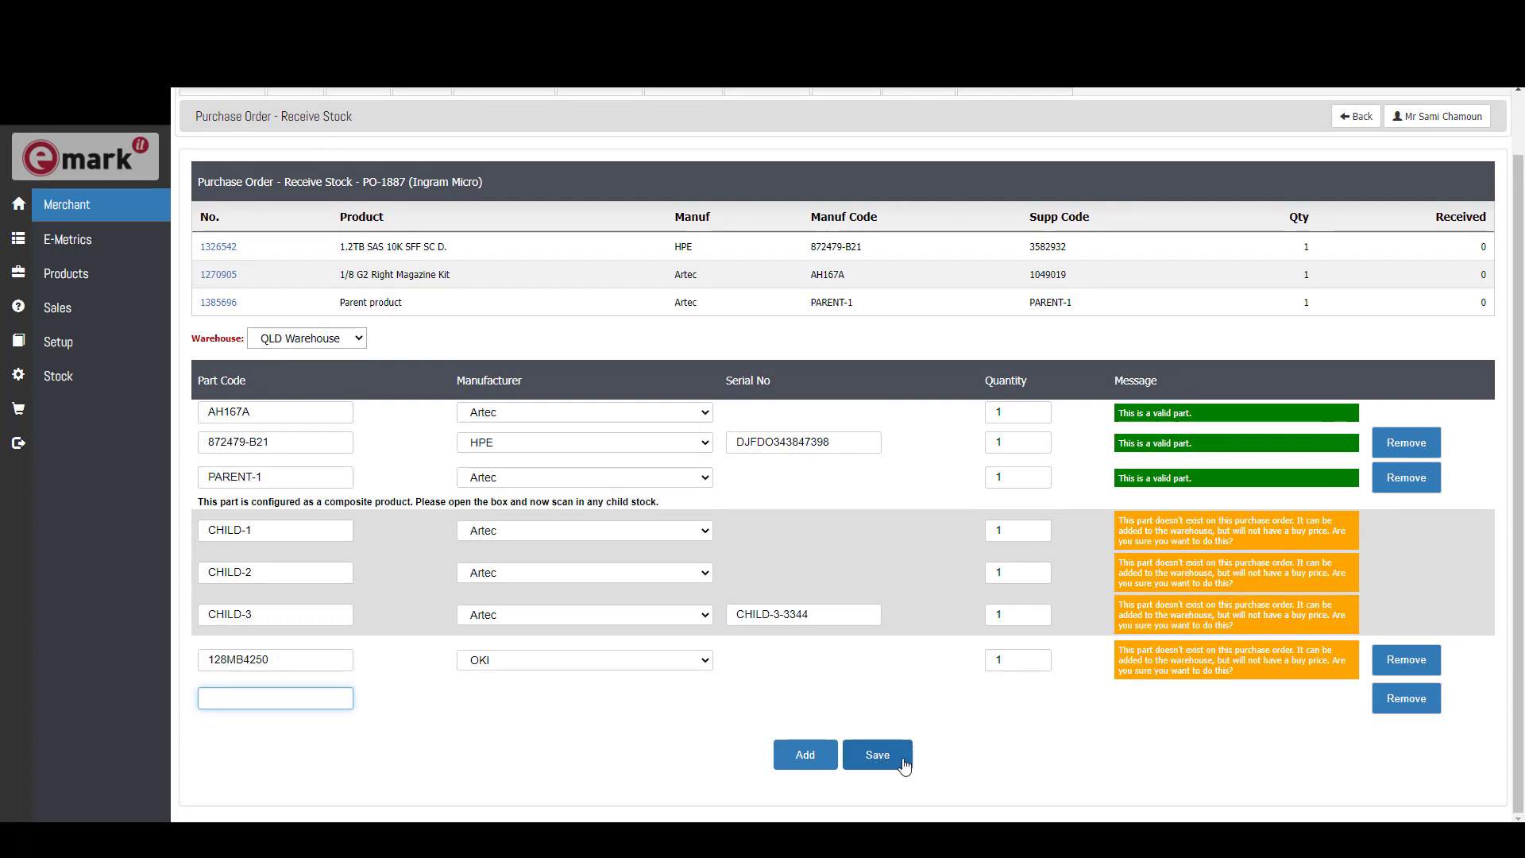
left_click(879, 758)
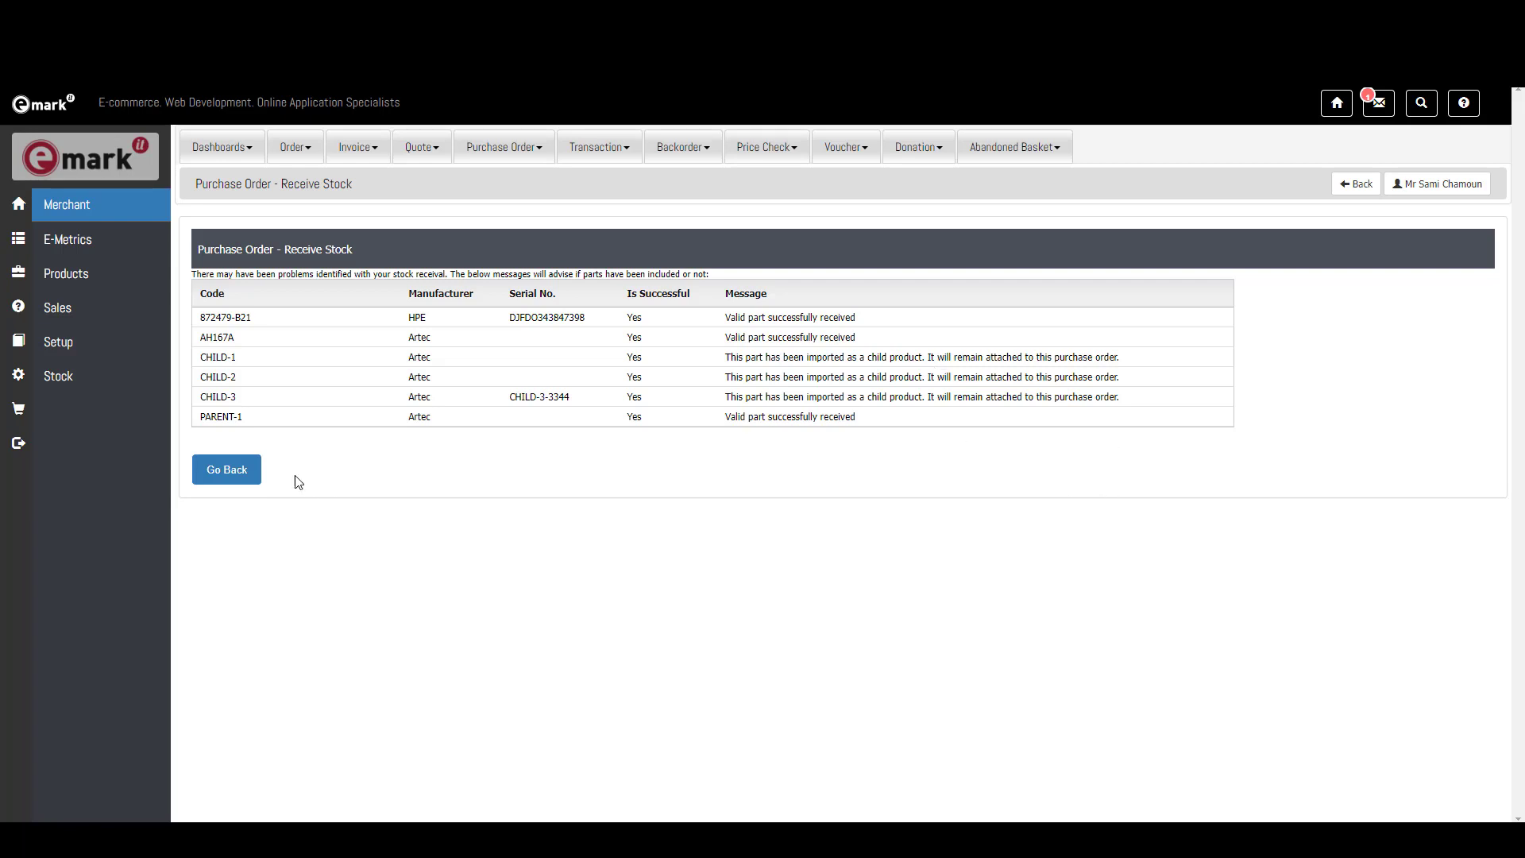
left_click(244, 476)
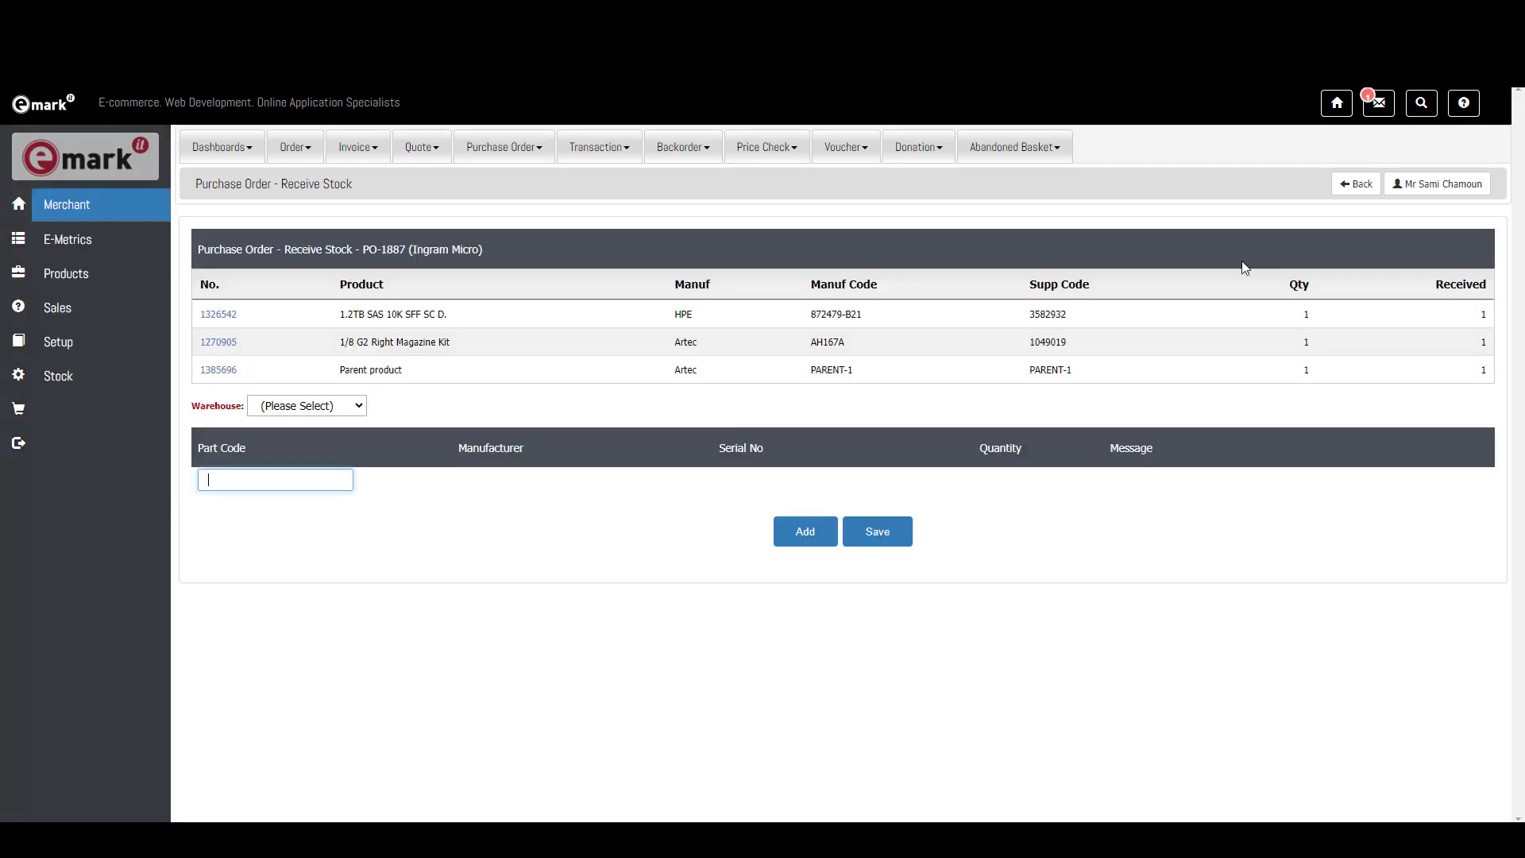
left_click(1356, 183)
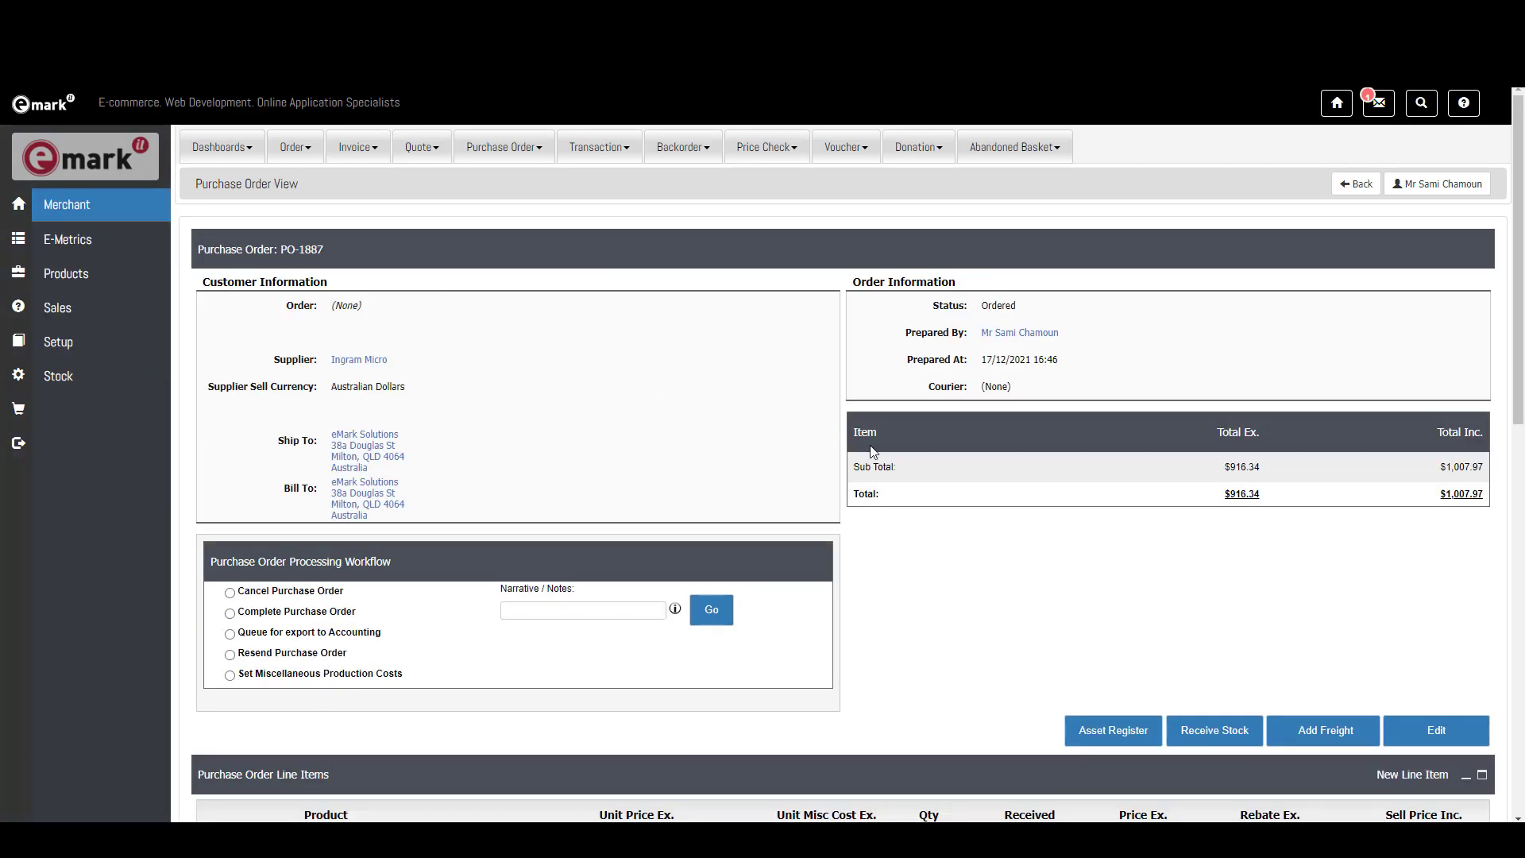
Review the purchase order's line items and received stock, and open the PARENT-1 stock item to check its details, child items and journal.
scroll(976, 452, "down", 5)
scroll(980, 454, "down", 2)
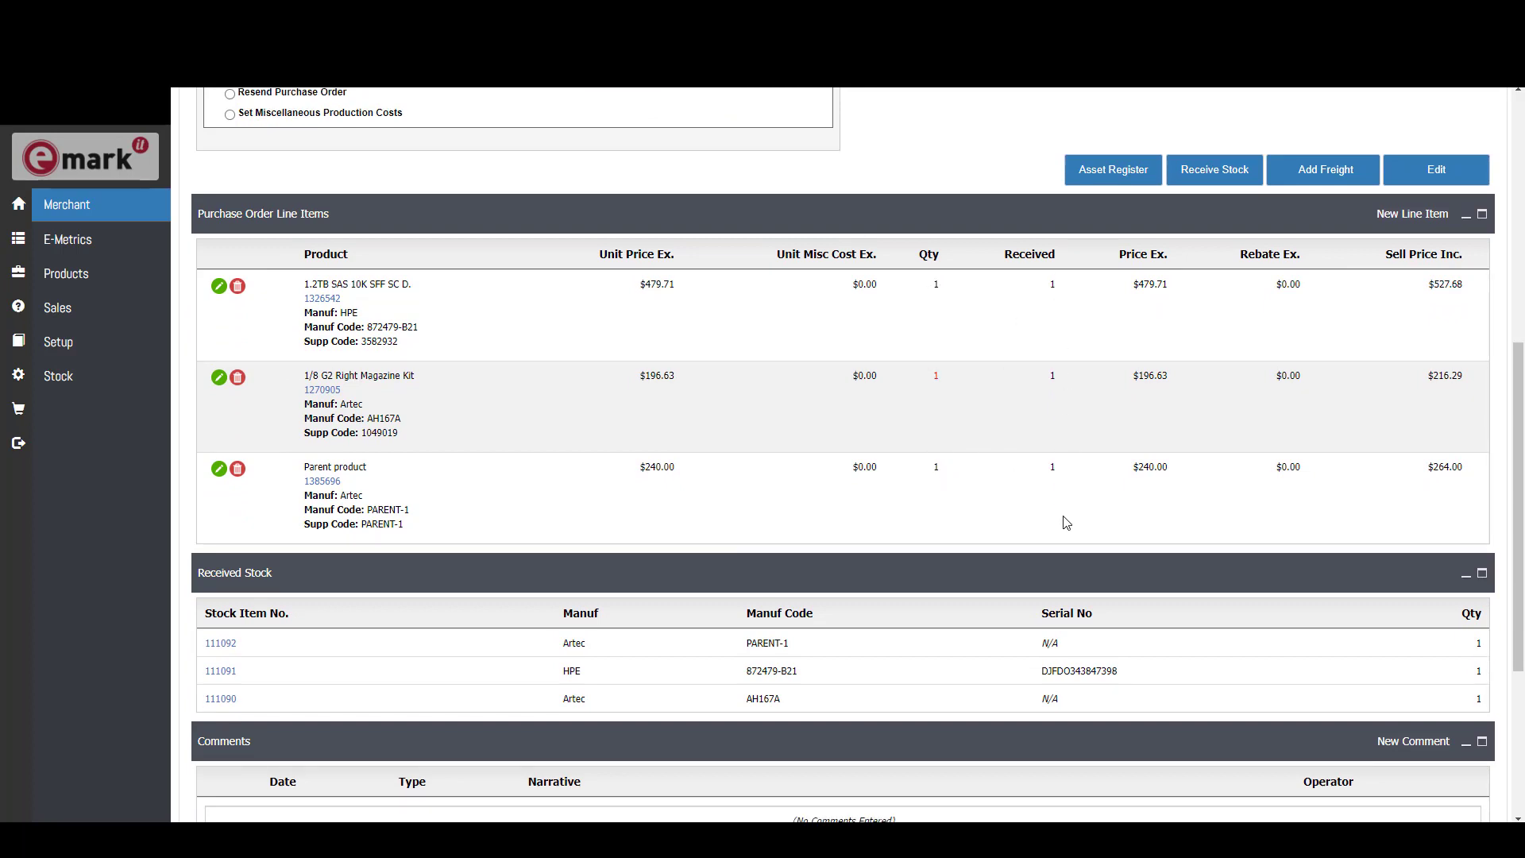
scroll(1065, 522, "down", 1)
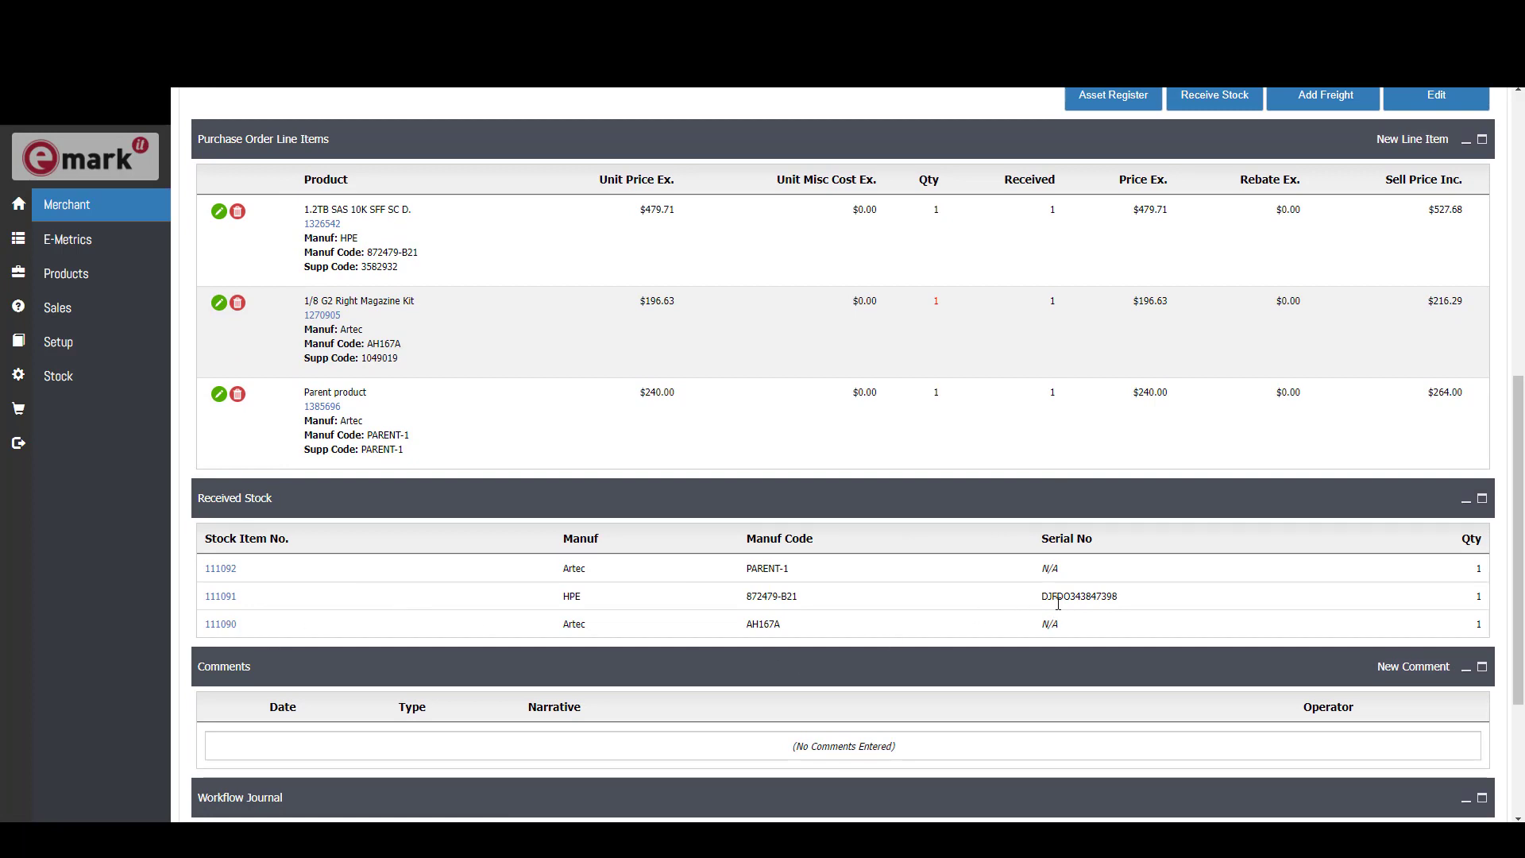
left_click(216, 568)
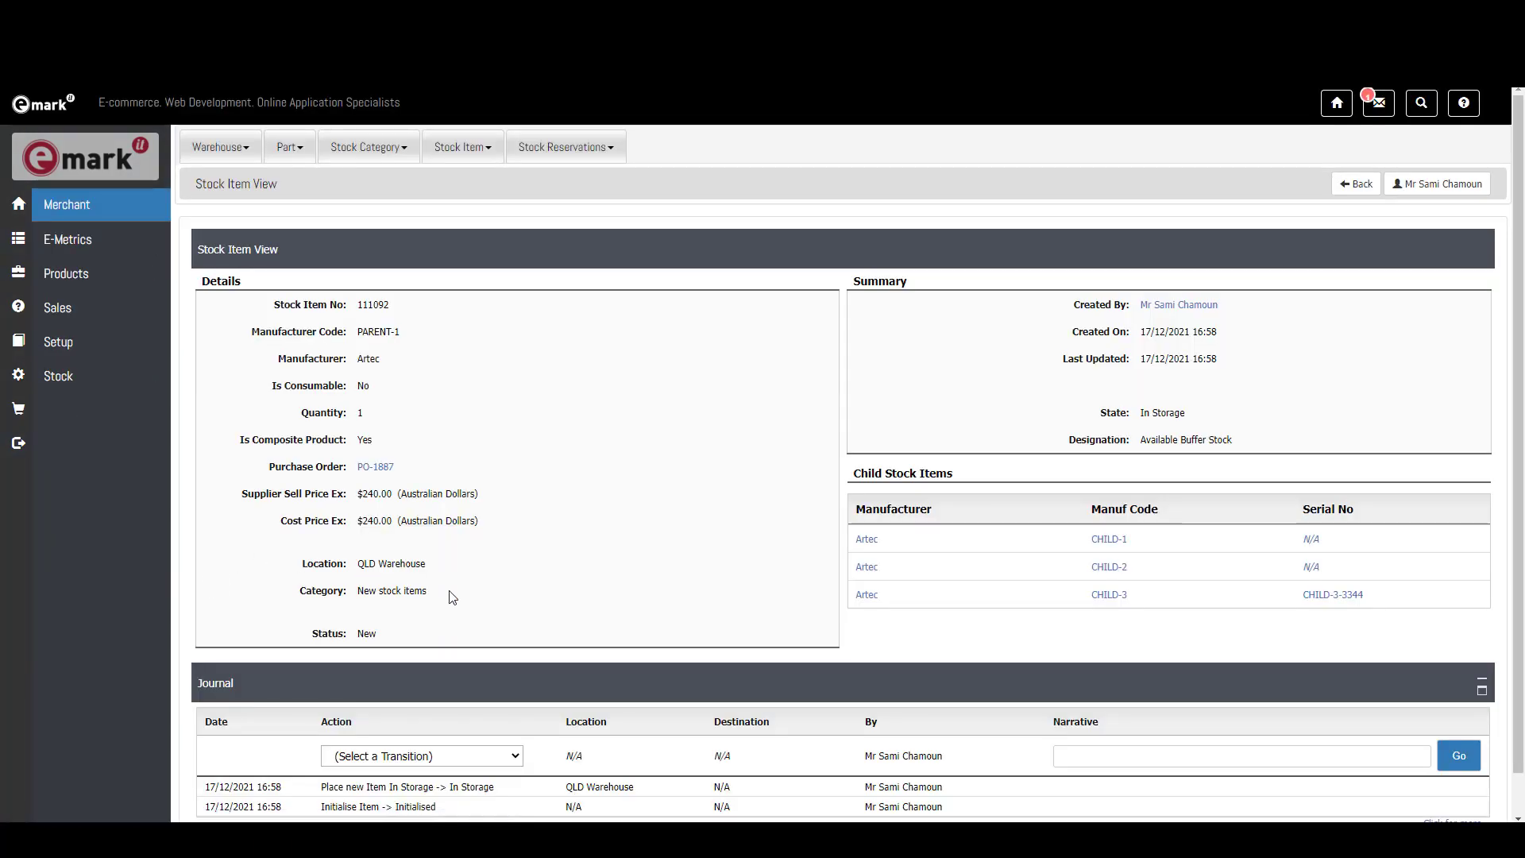
scroll(451, 597, "down", 1)
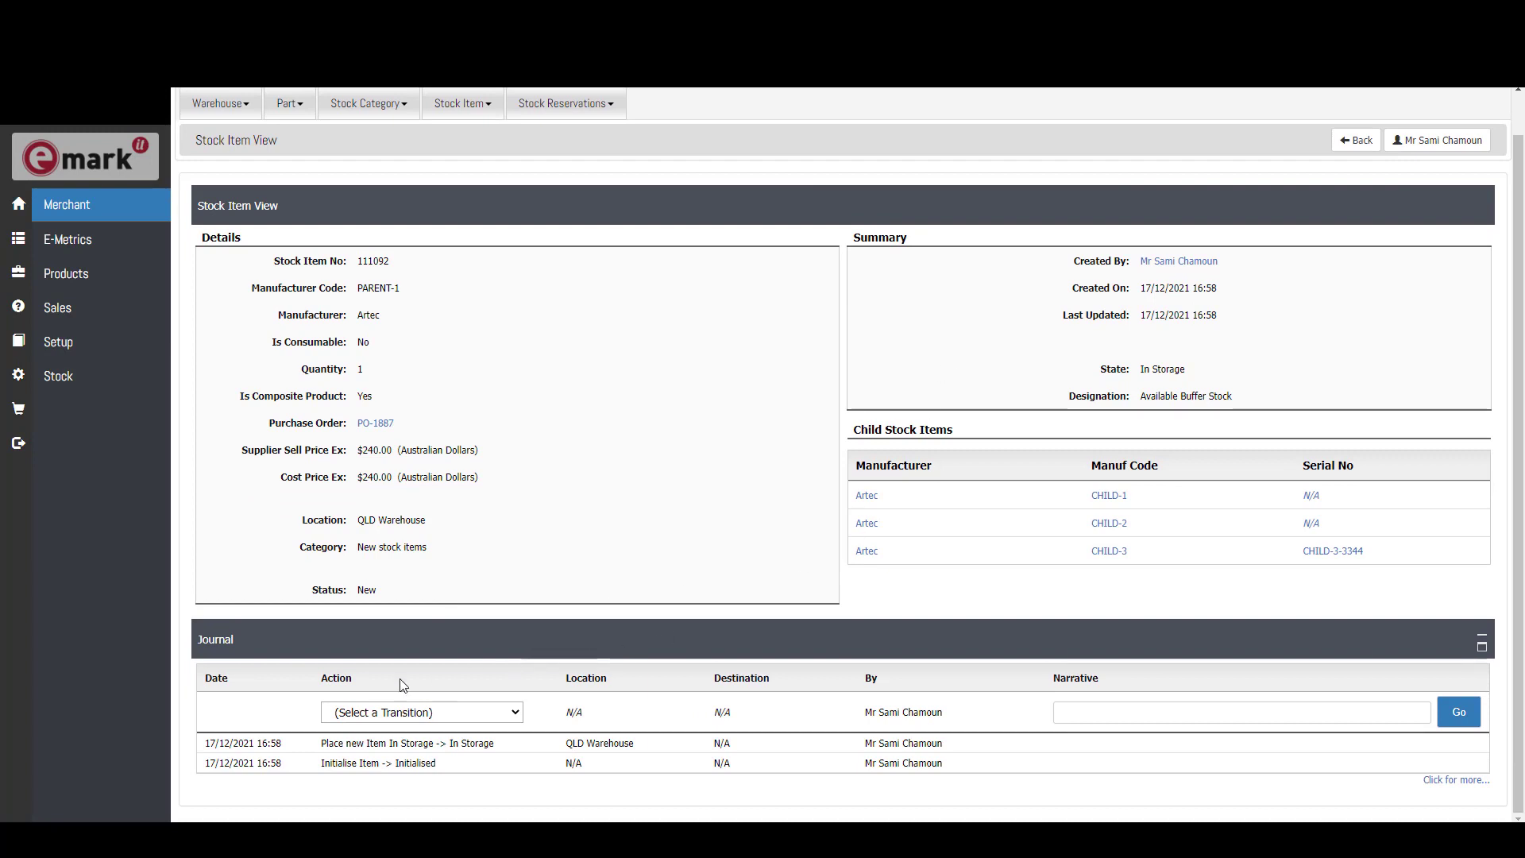